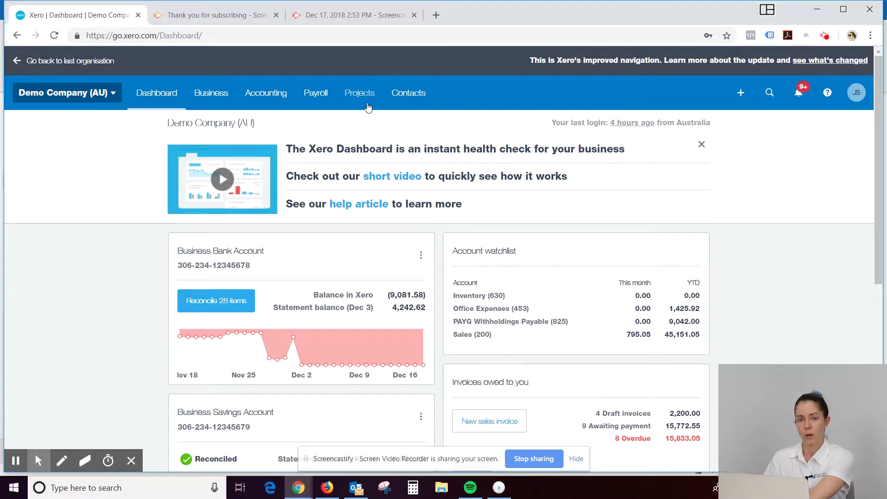
Go to Payroll's Employees list and review the six current employees.
click(319, 107)
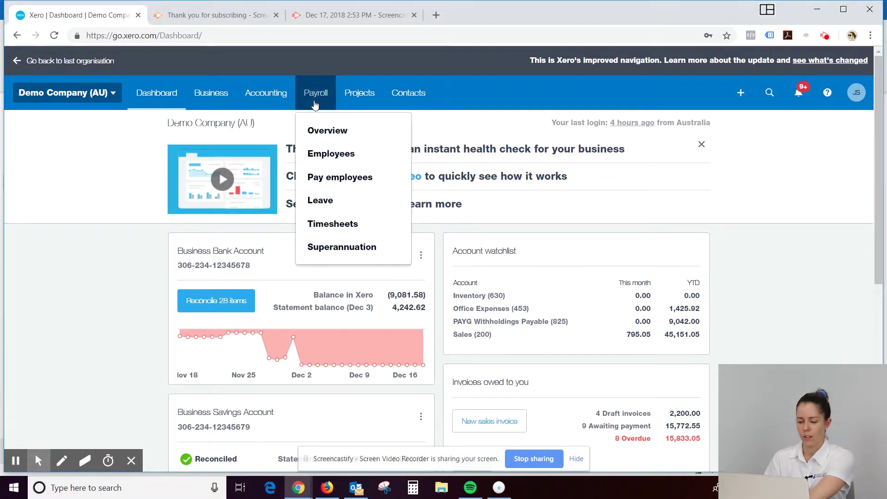
click(334, 154)
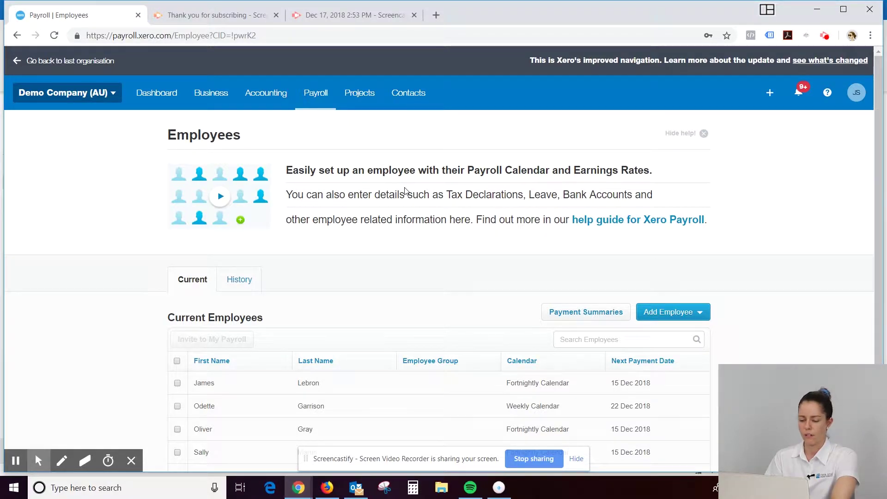
scroll(407, 192, down, 1)
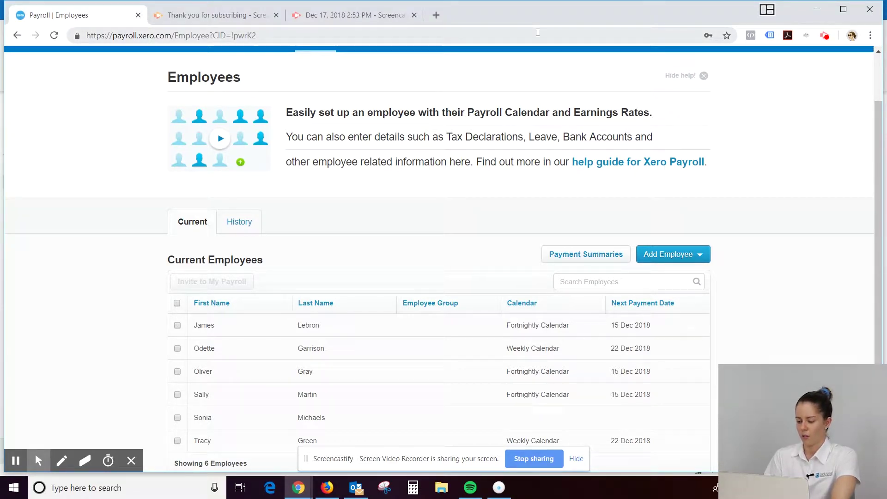
Start a brand-new employee record and enter the employee's first and last name.
click(693, 254)
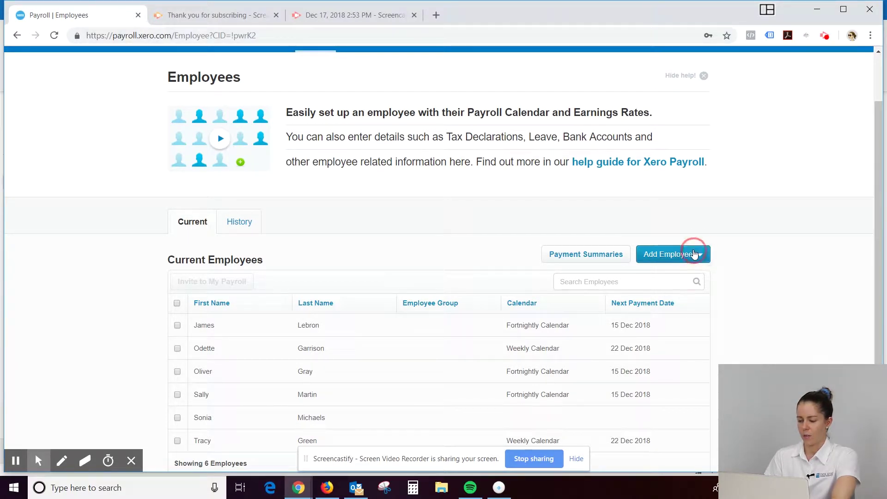
click(683, 275)
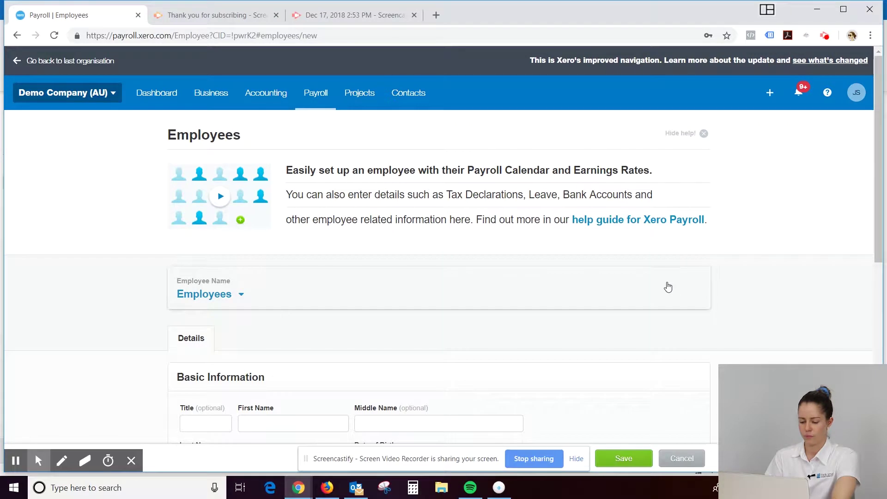
scroll(600, 307, down, 3)
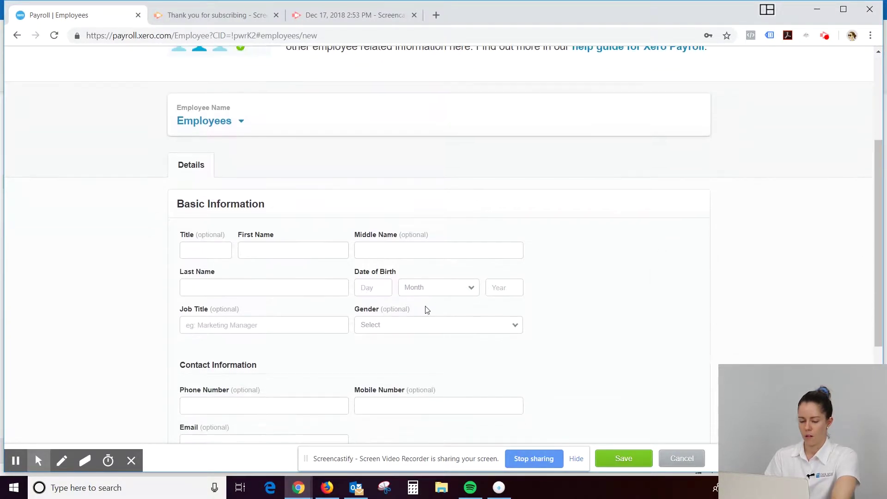
click(338, 249)
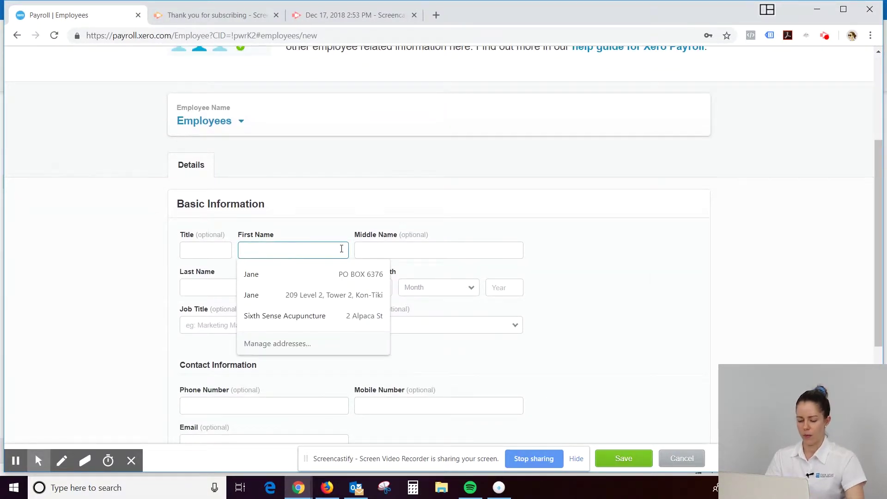
text(Jane)
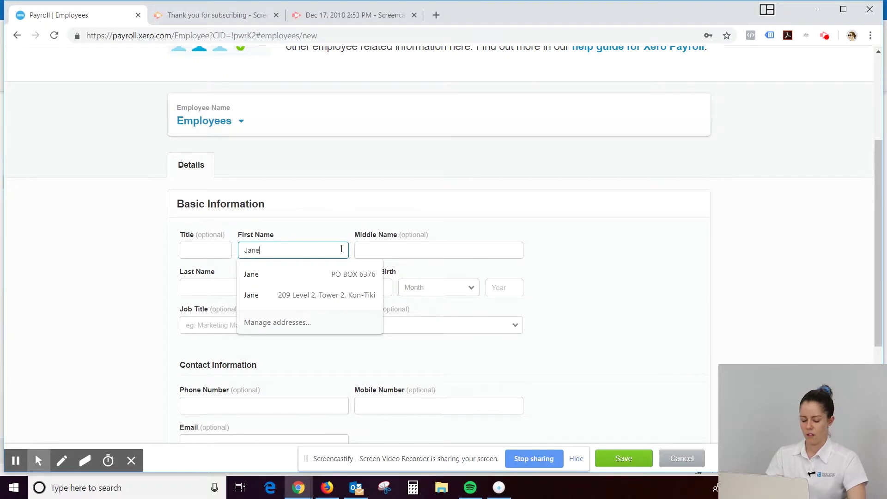
click(198, 286)
text(Smith)
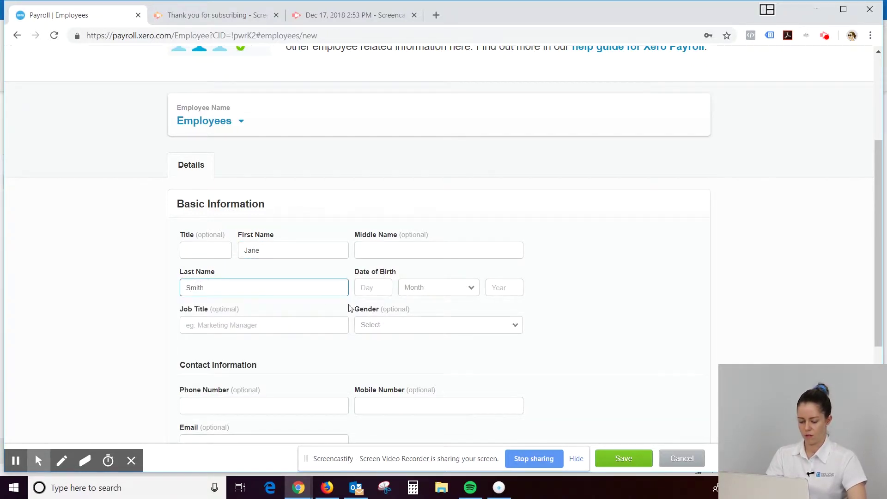
Enter a date of birth of 05 March 1990.
click(371, 288)
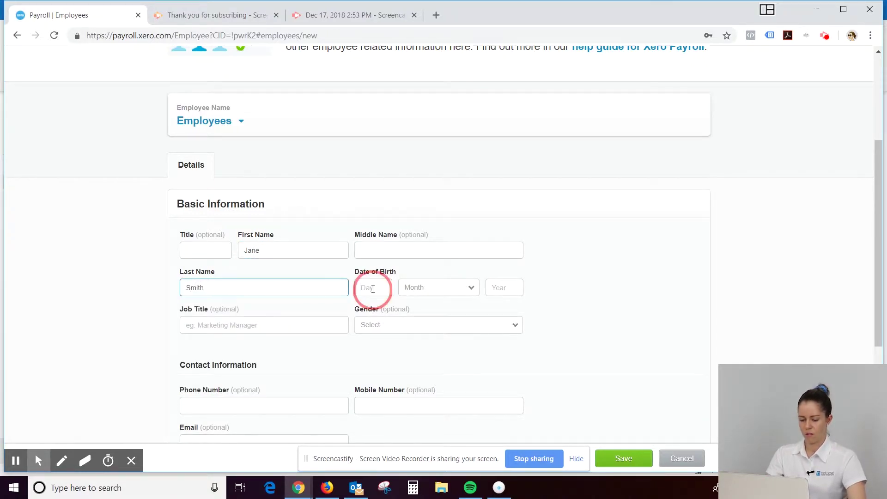
text(05)
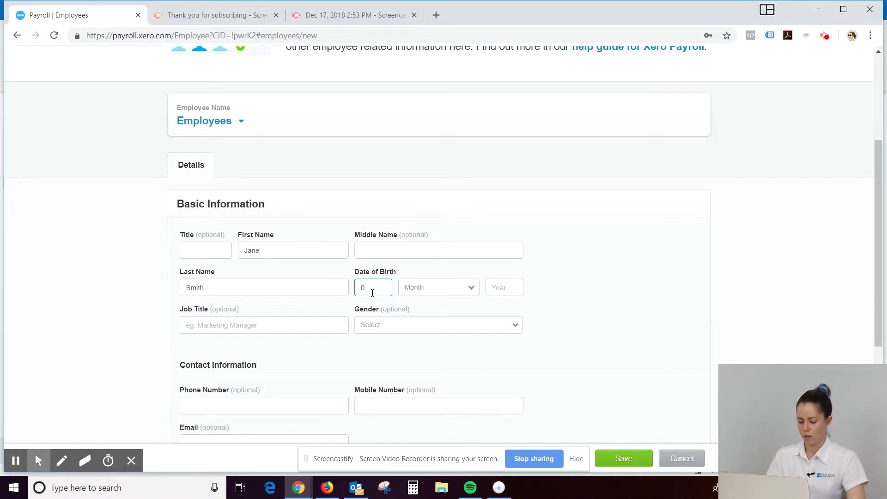
click(438, 292)
click(427, 354)
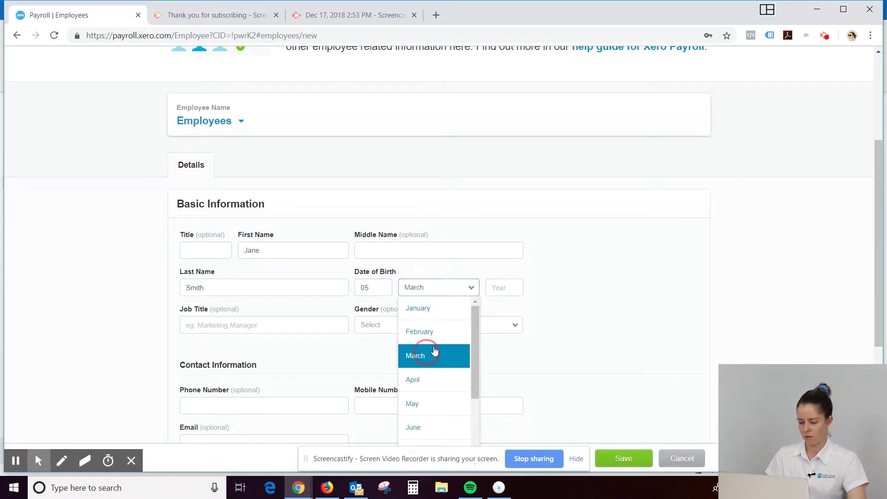
click(498, 289)
text(1990)
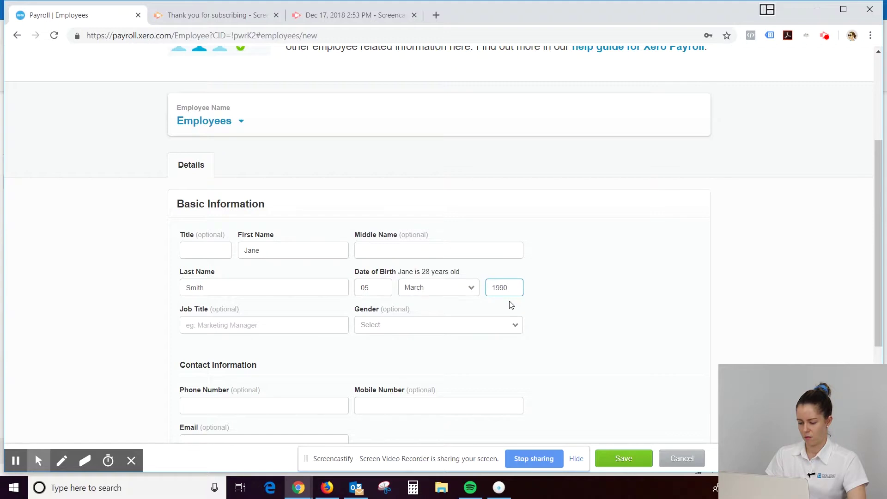
click(573, 314)
scroll(476, 307, down, 2)
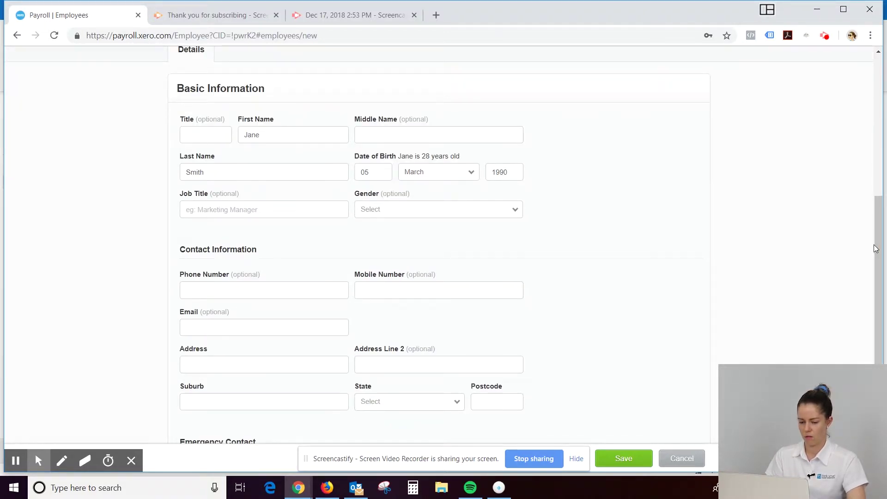
drag(877, 246, 883, 261)
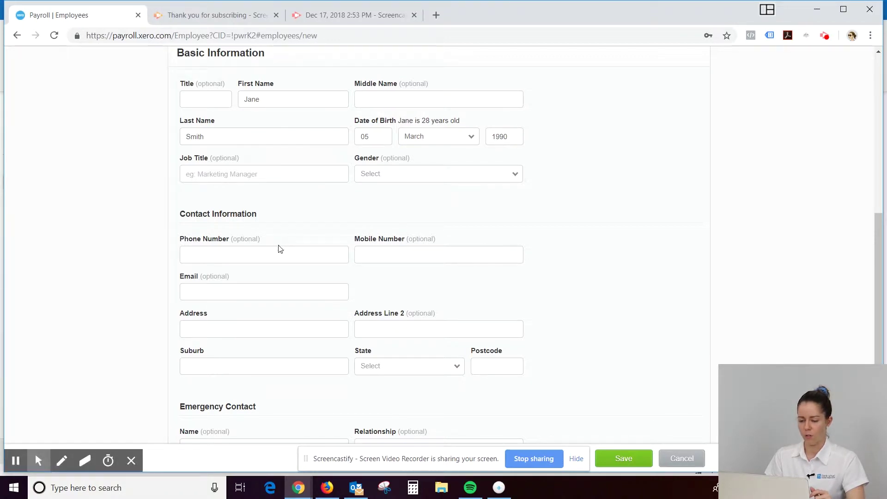
Fill in the employee's postal address, suburb, state and postcode.
drag(881, 213, 881, 241)
click(241, 273)
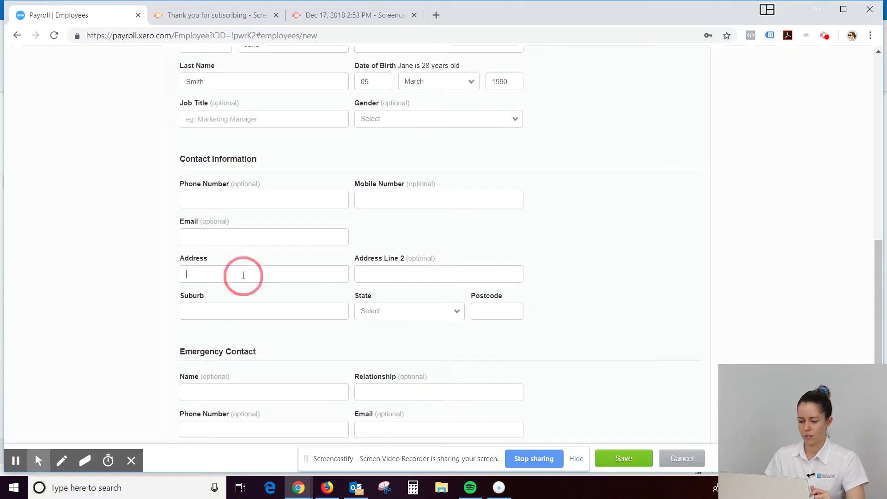
text(P)
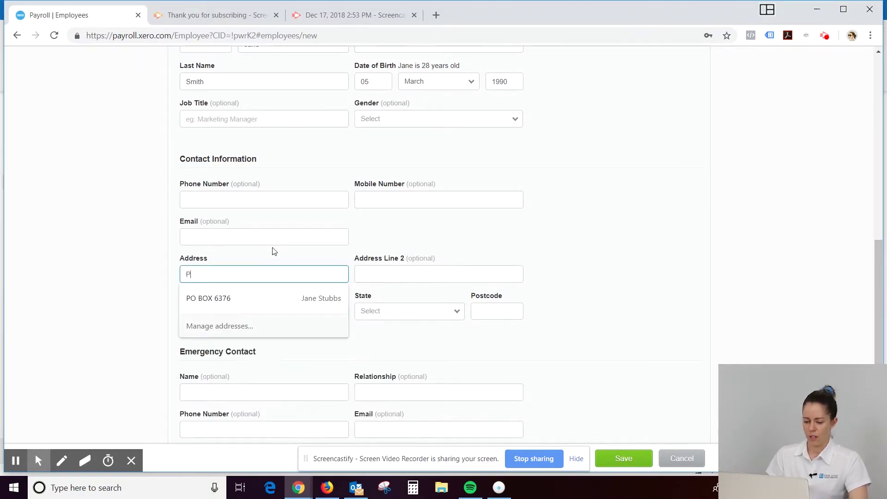
text(O )
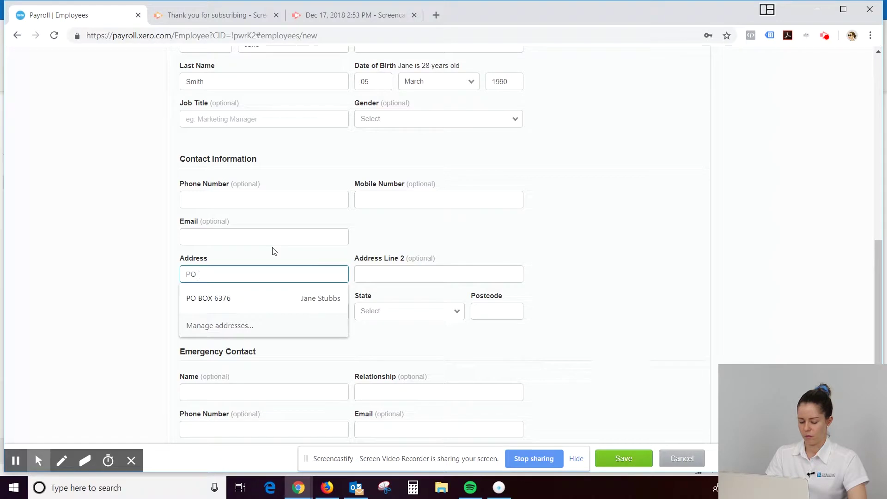
text(Box 1234)
key(Tab)
key(Tab)
text(Maro)
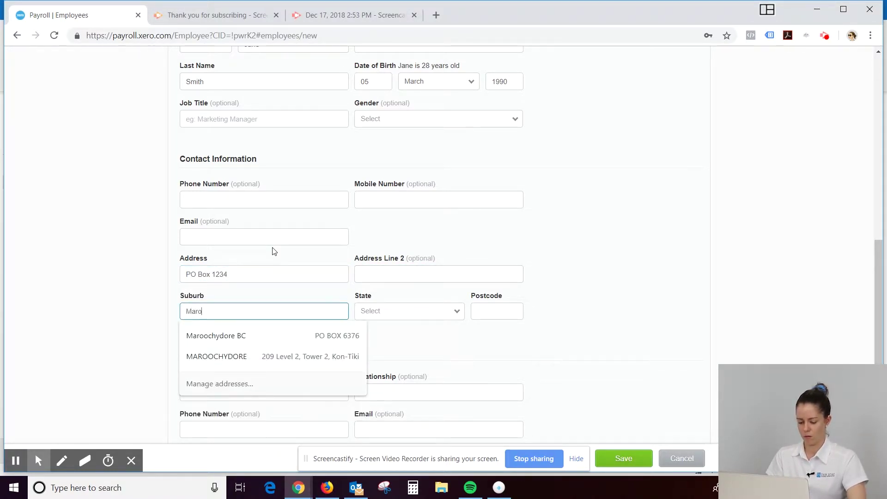
text(ochydore BC)
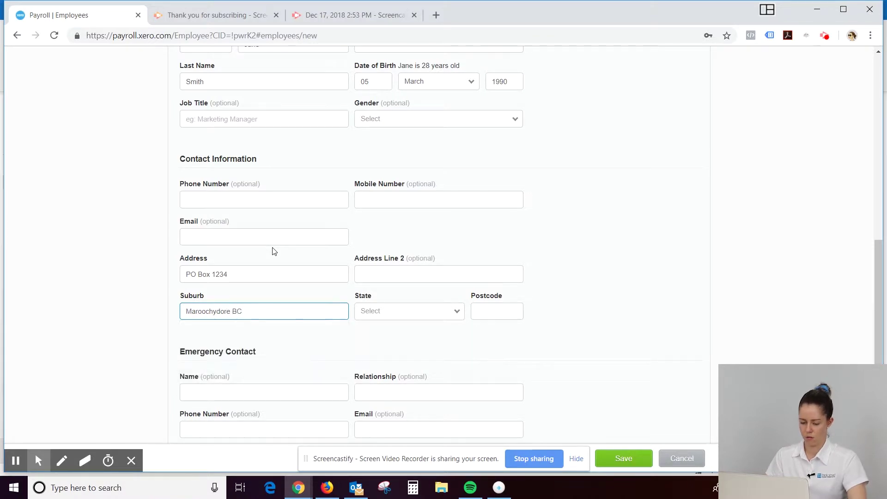
key(Tab)
text(Q4558)
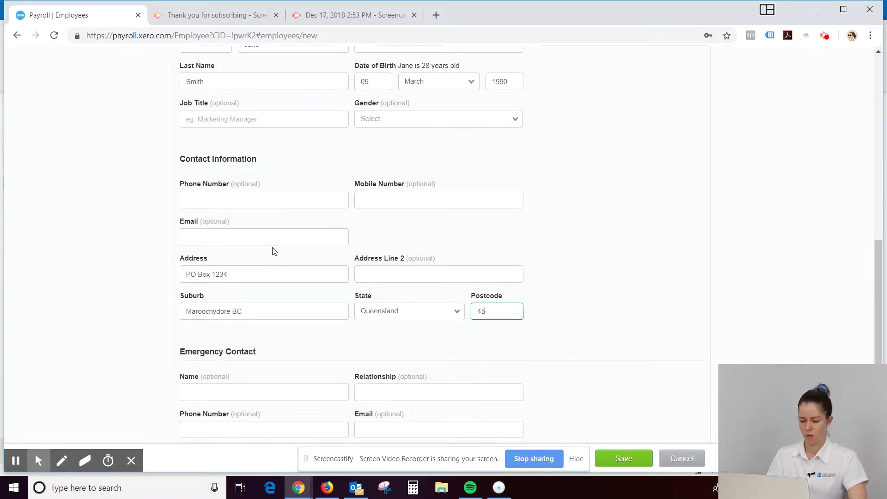
click(663, 305)
Save the new employee record and confirm the save.
scroll(762, 273, down, 1)
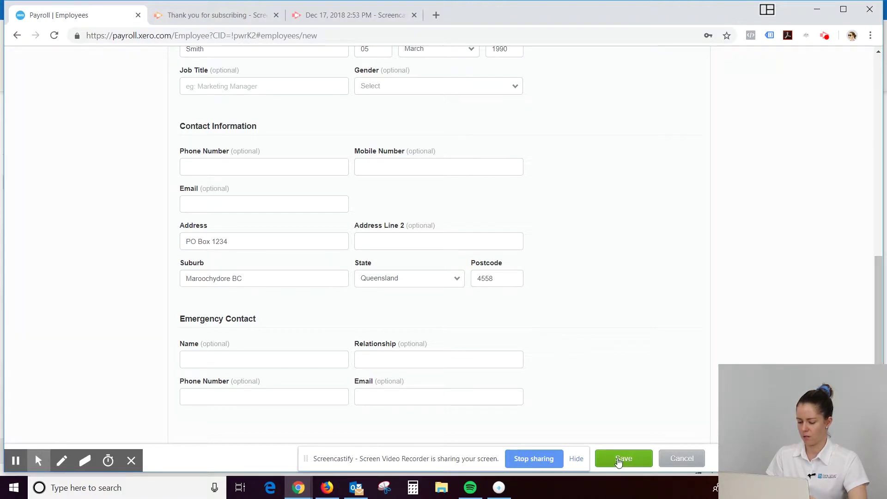
click(618, 459)
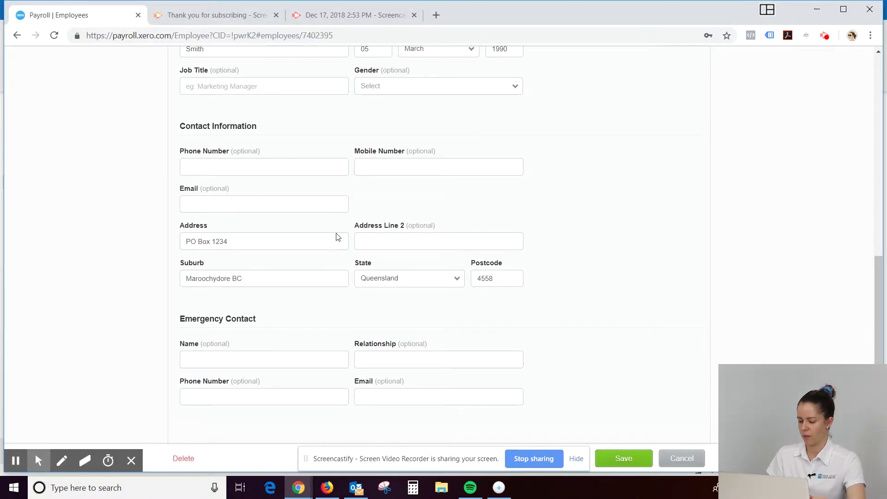
key(Return)
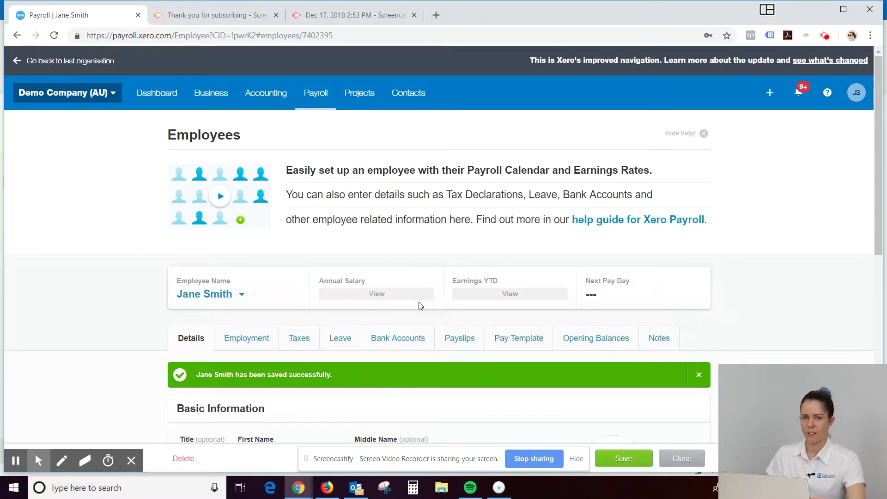
scroll(420, 306, down, 1)
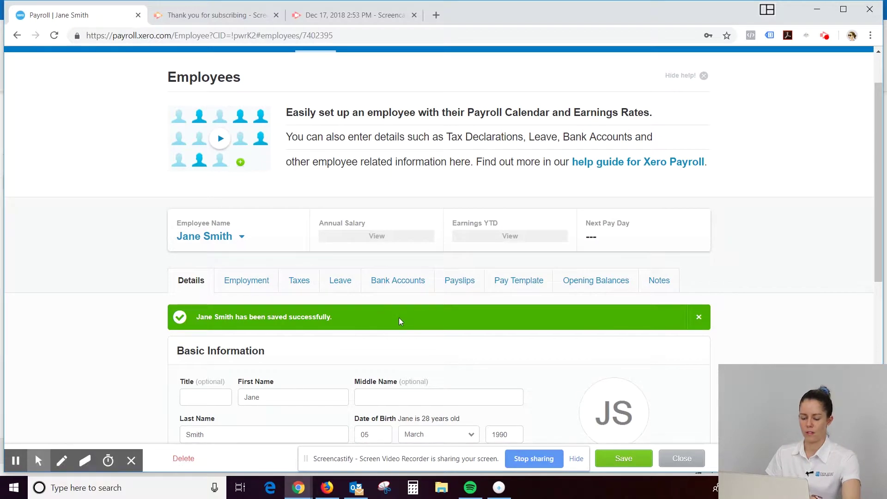
scroll(398, 317, down, 2)
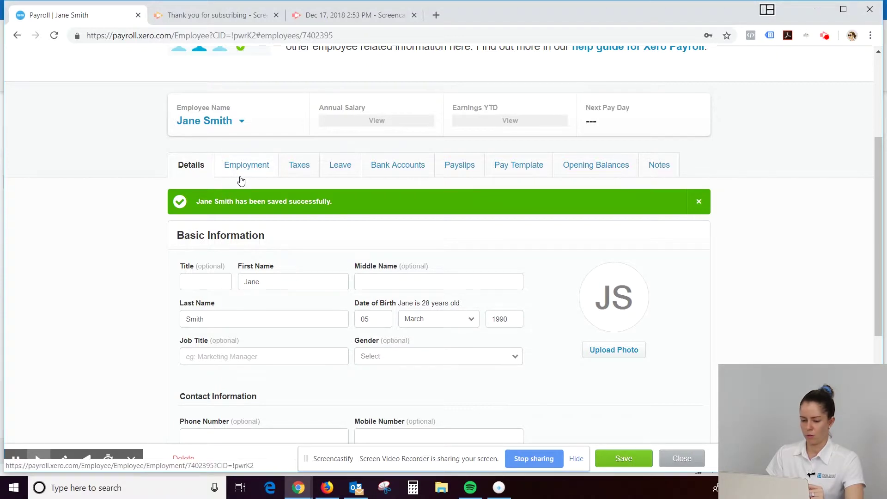
Set the employment start date to 17 Dec 2018.
click(241, 174)
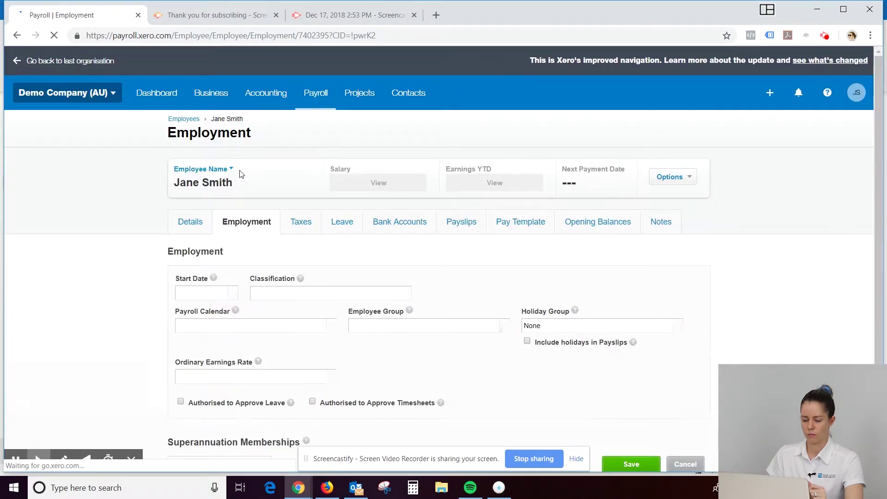
scroll(286, 230, down, 1)
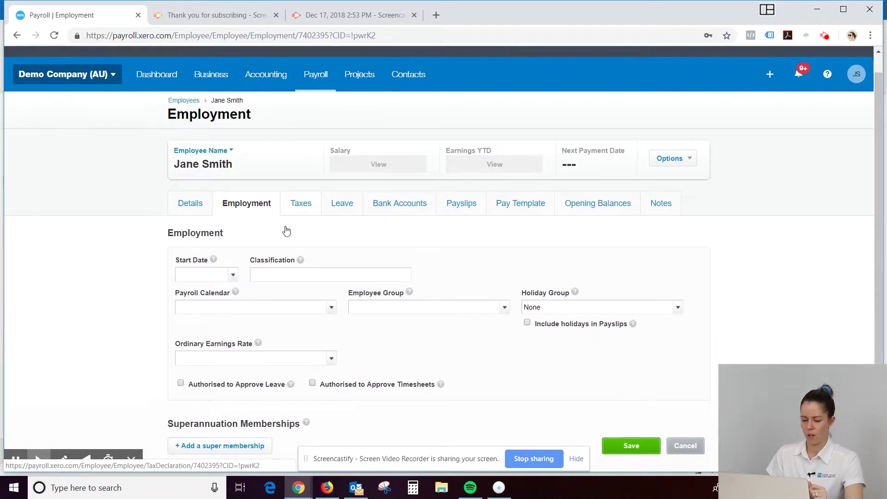
click(232, 273)
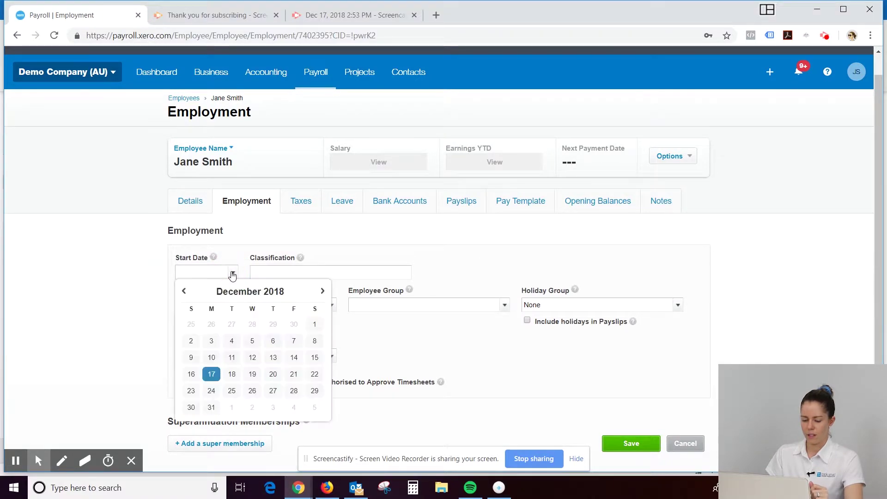
click(211, 374)
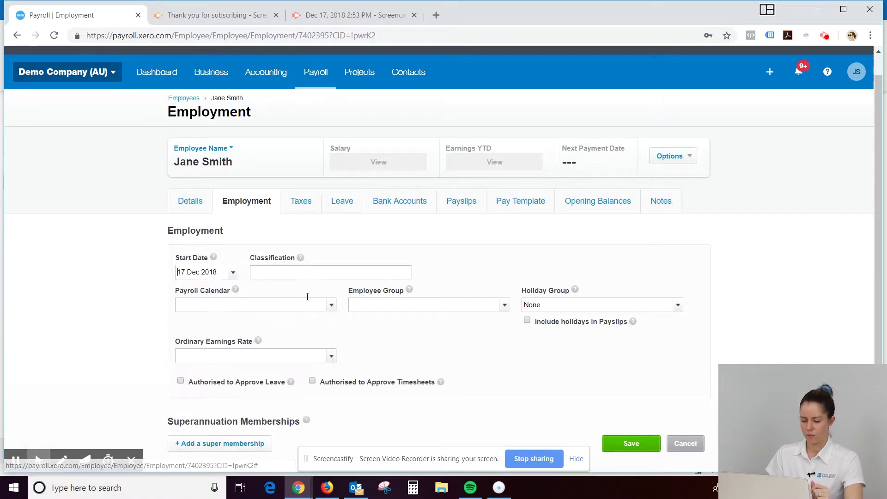
Assign the Weekly Calendar payroll calendar and Ordinary Hours earnings rate.
click(333, 306)
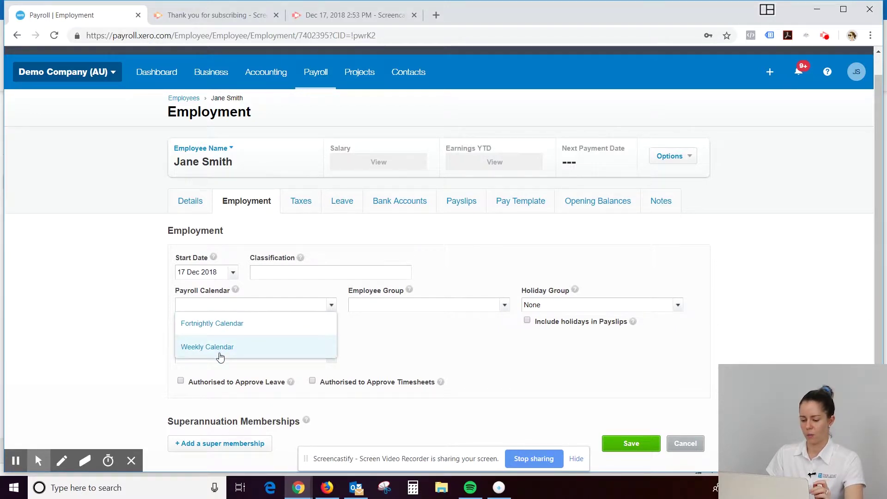
click(219, 357)
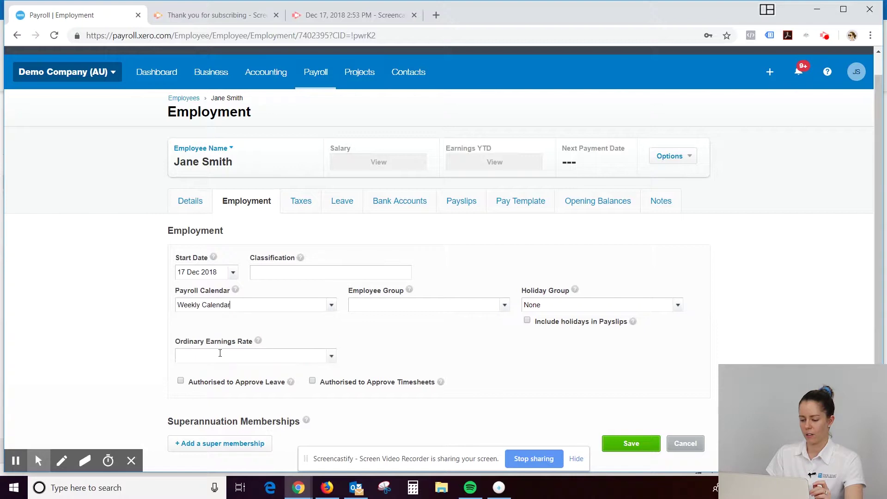
click(331, 360)
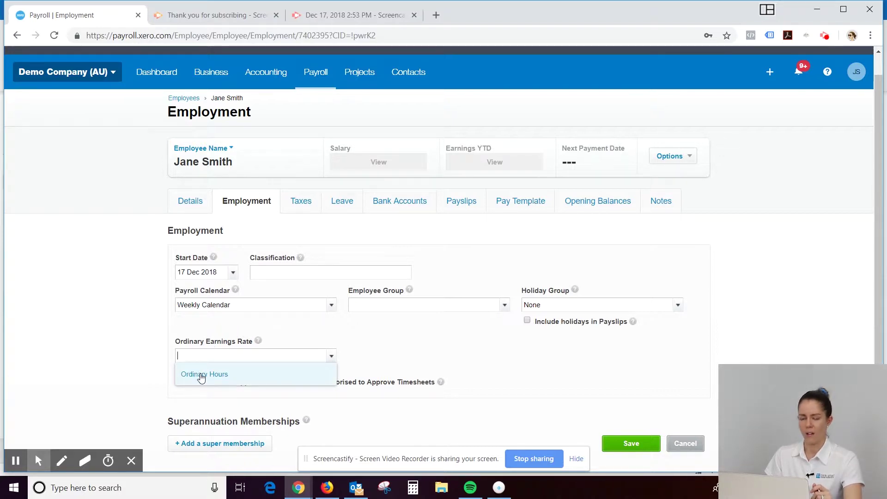
click(201, 375)
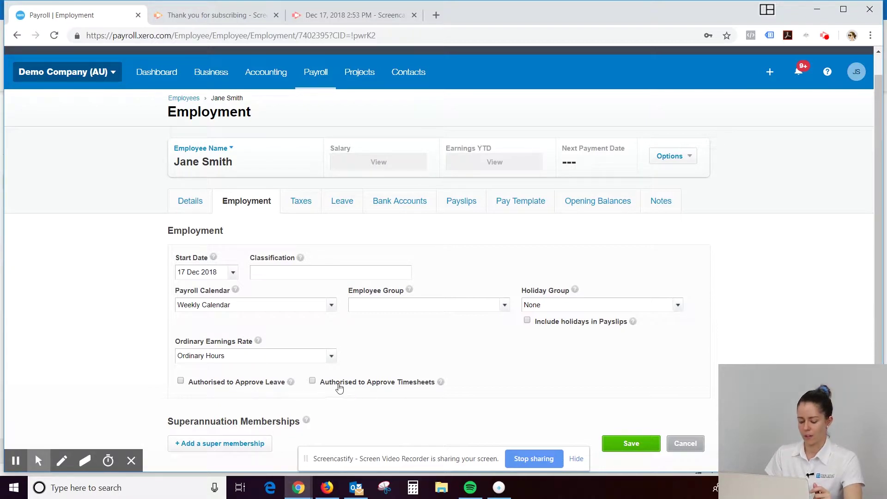
Save the employment details, cancelling the superannuation membership dialog without choosing a fund.
click(623, 446)
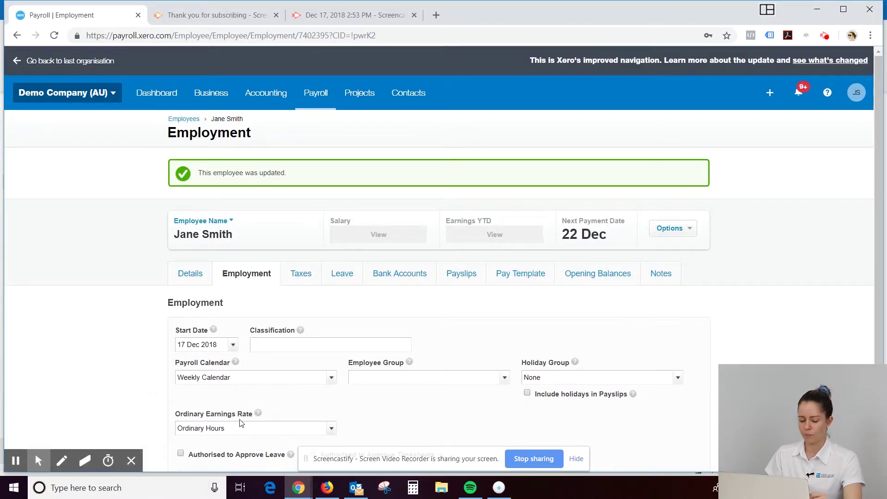
scroll(238, 422, down, 2)
click(201, 443)
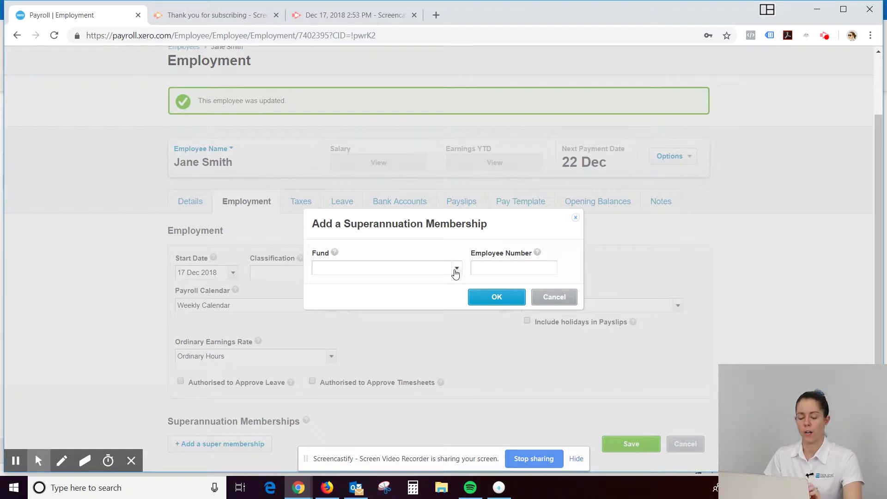
click(453, 273)
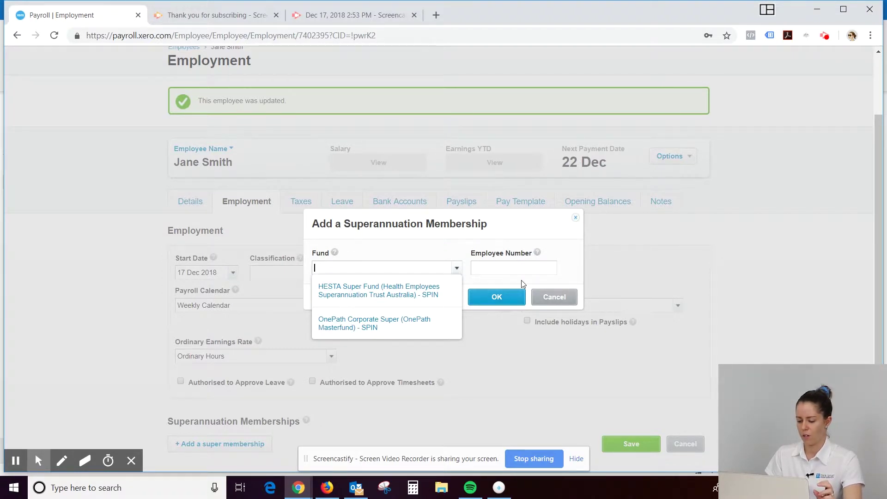
click(557, 296)
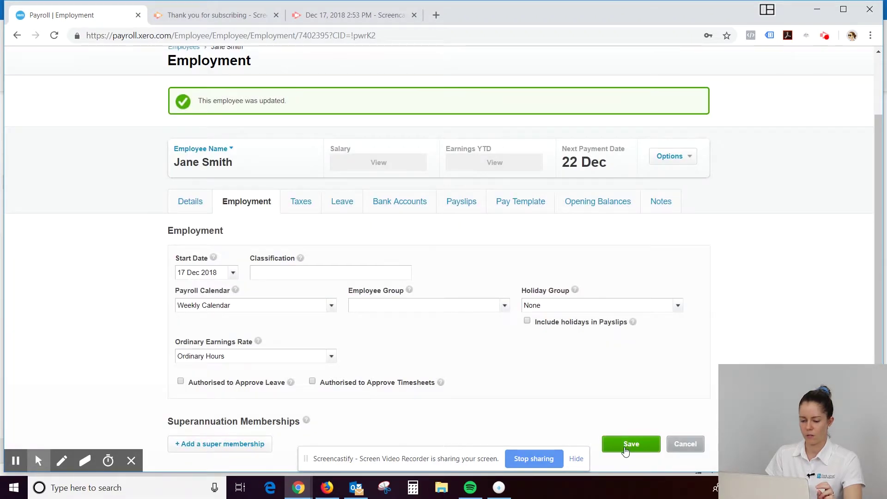
click(628, 443)
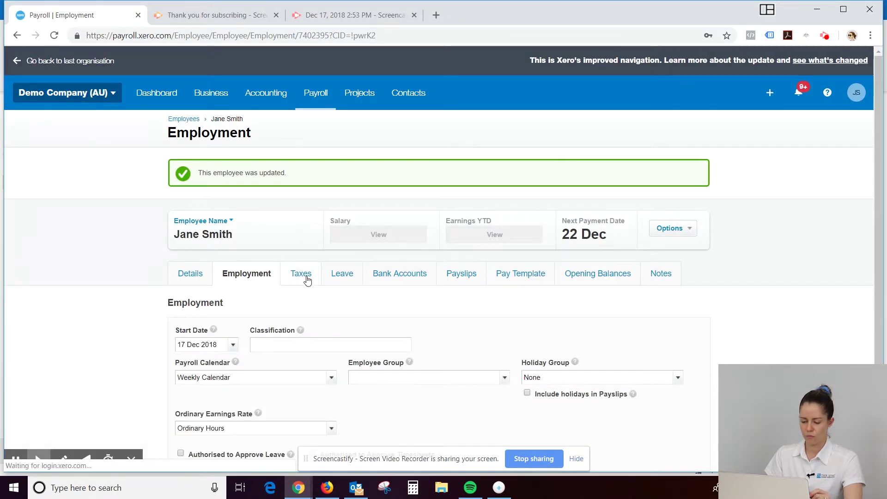
click(307, 280)
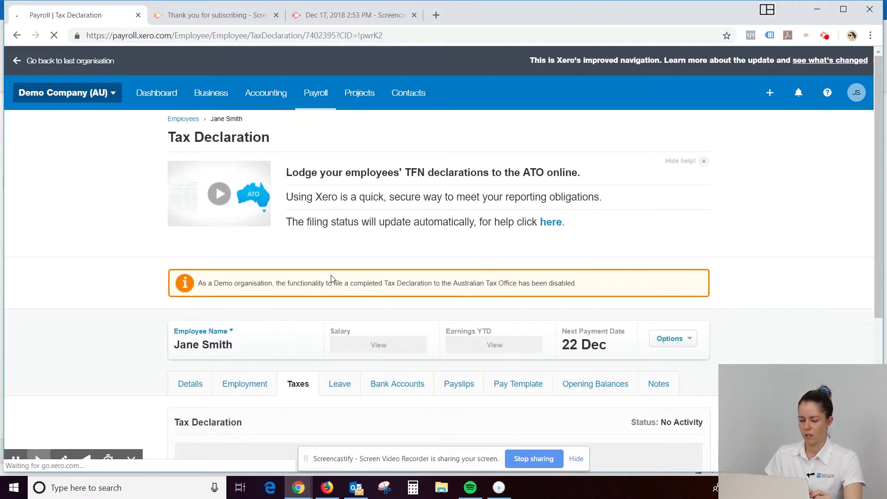
Enter a tax file number, choose Casual employment as employment basis, and save the declaration.
scroll(830, 277, down, 2)
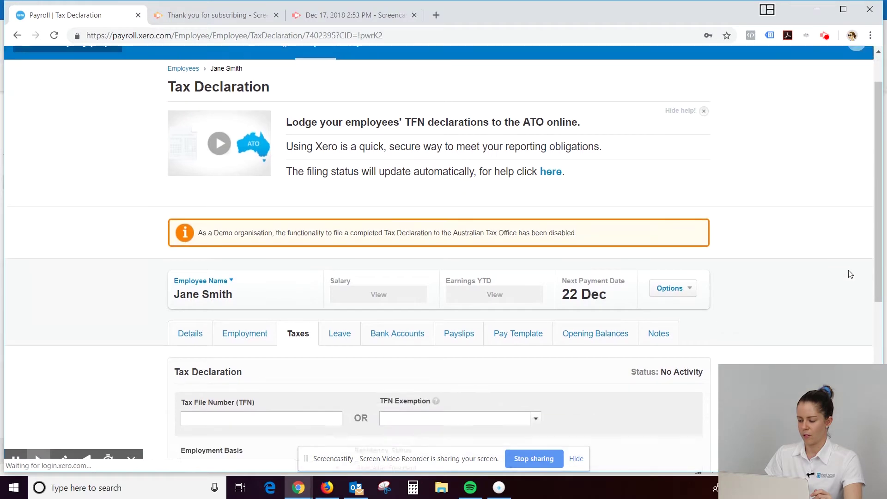
scroll(830, 284, down, 3)
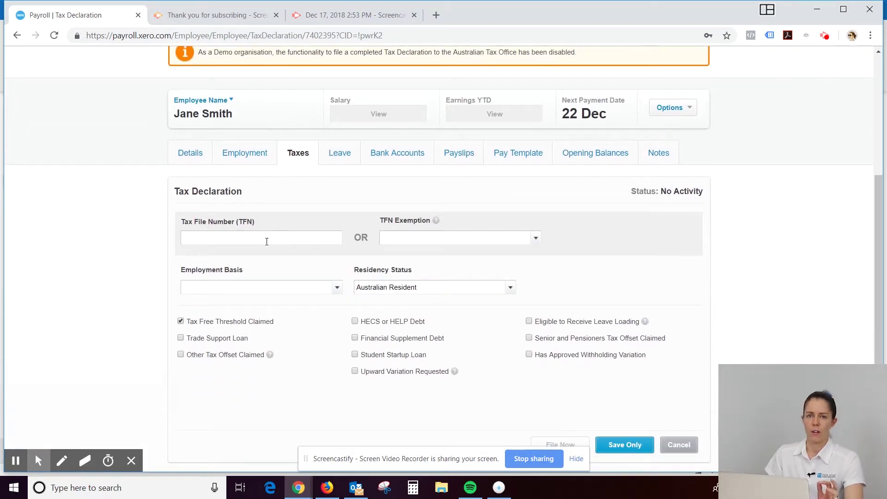
click(267, 241)
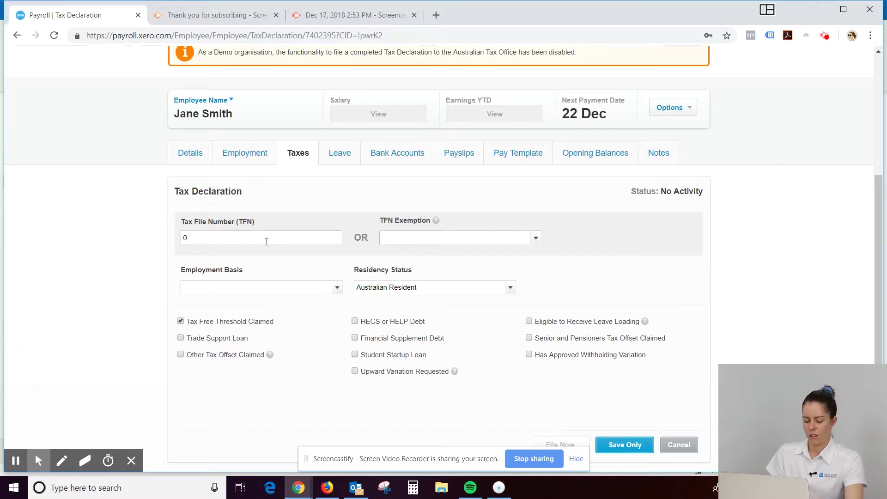
text(98123765)
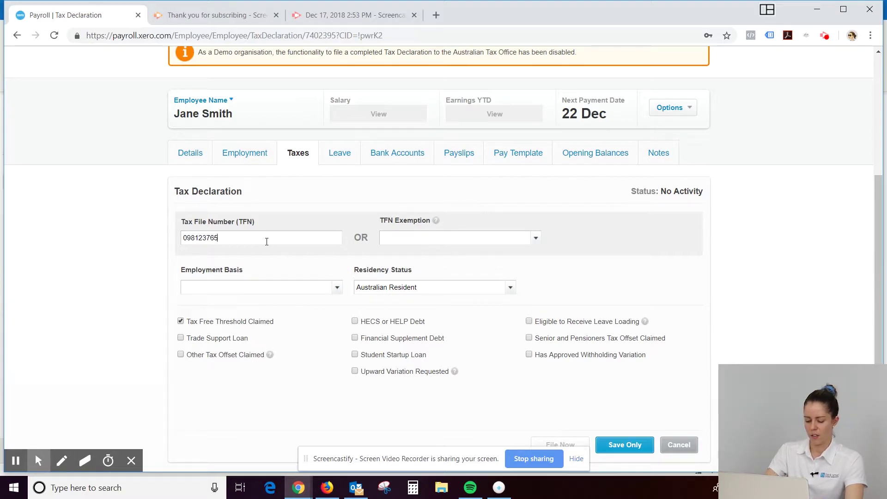
click(337, 288)
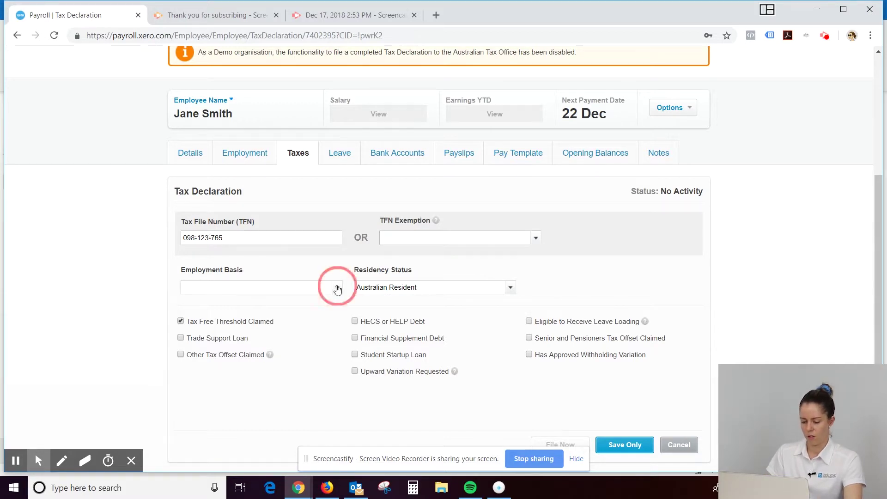
click(246, 353)
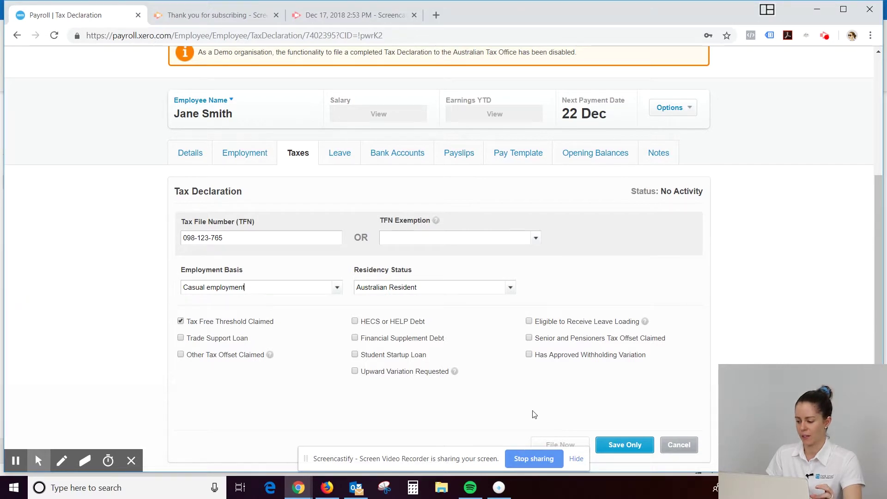
click(619, 444)
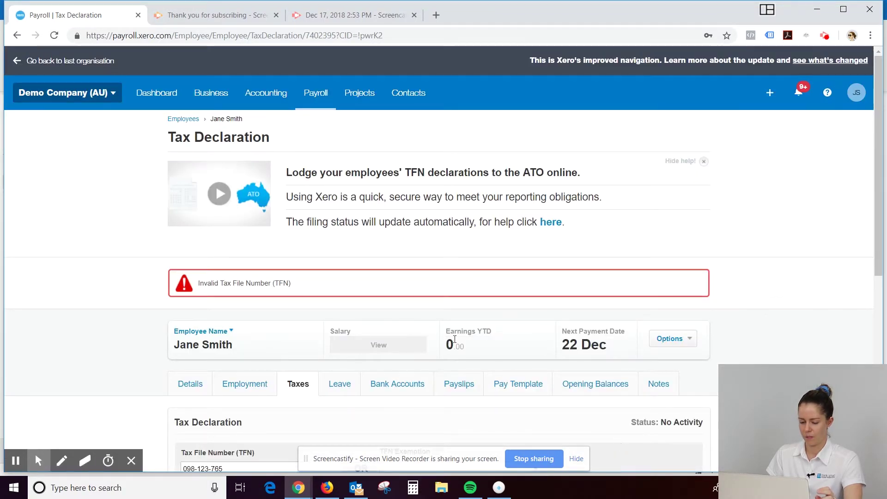
Clear the rejected tax file number, set TFN exemption to No TFN Quoted, and save.
scroll(304, 299, down, 1)
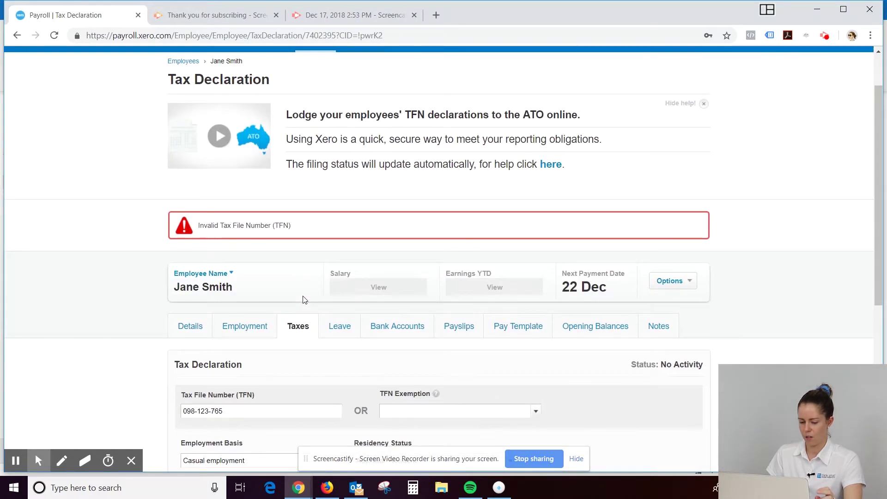
scroll(304, 300, down, 1)
scroll(295, 301, down, 1)
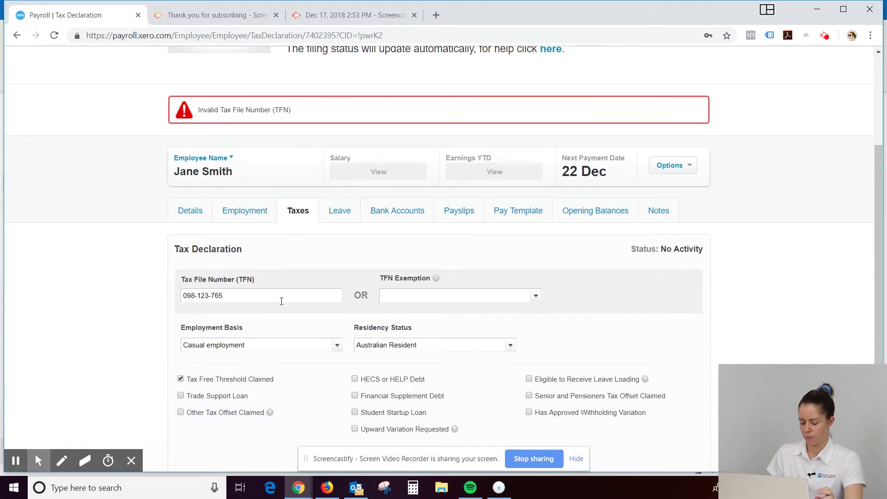
drag(255, 296, 115, 277)
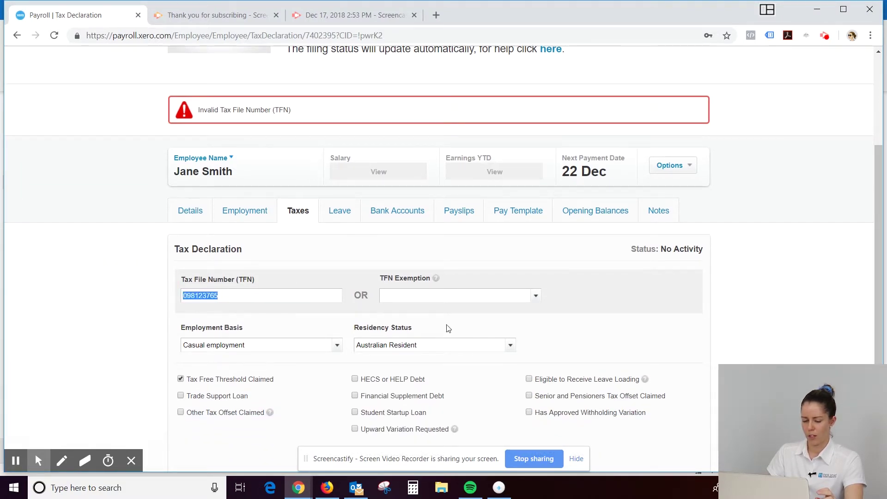
key(BackSpace)
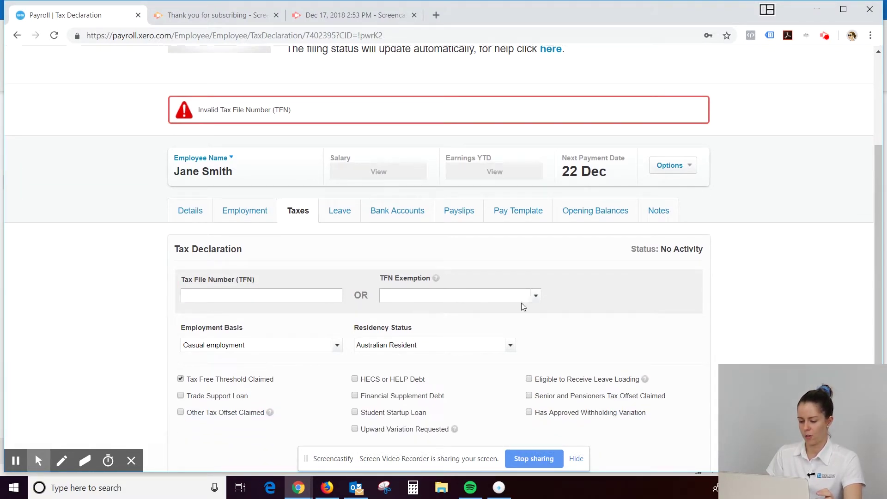
click(535, 296)
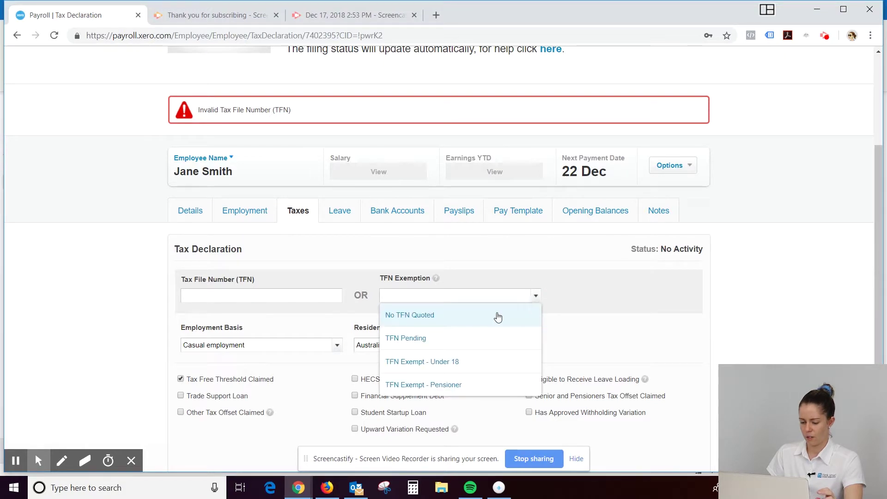
click(463, 327)
scroll(608, 317, down, 6)
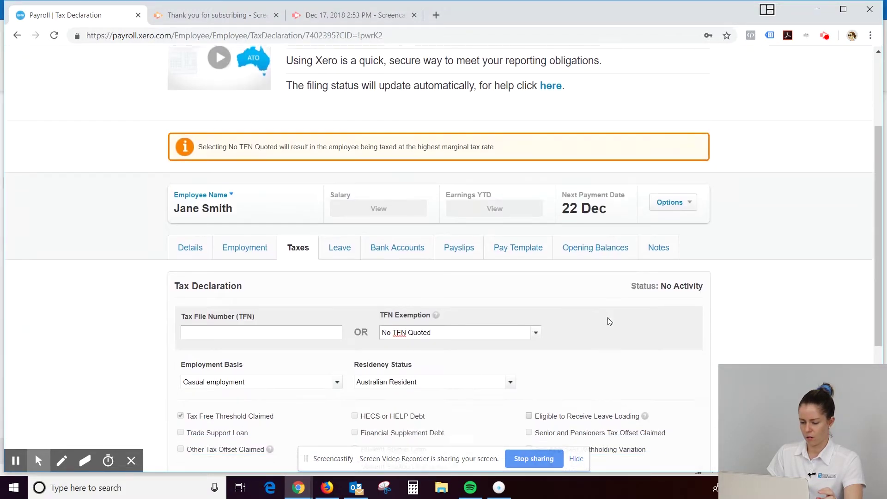
click(628, 372)
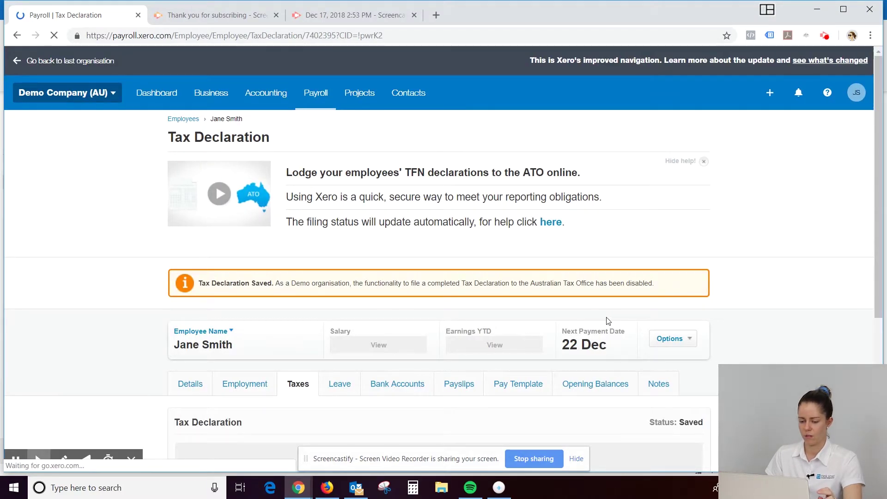
scroll(607, 320, down, 3)
scroll(578, 324, down, 1)
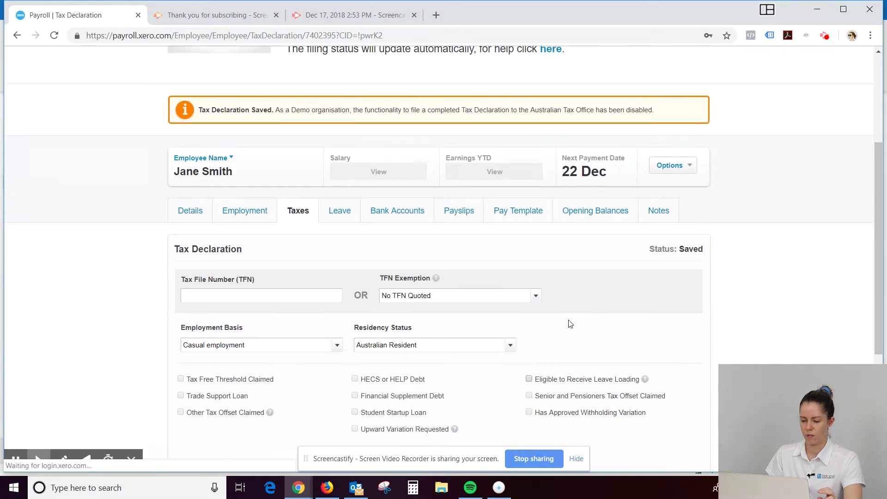
On the Leave tab, begin assigning a leave type and choose Annual Leave.
click(345, 215)
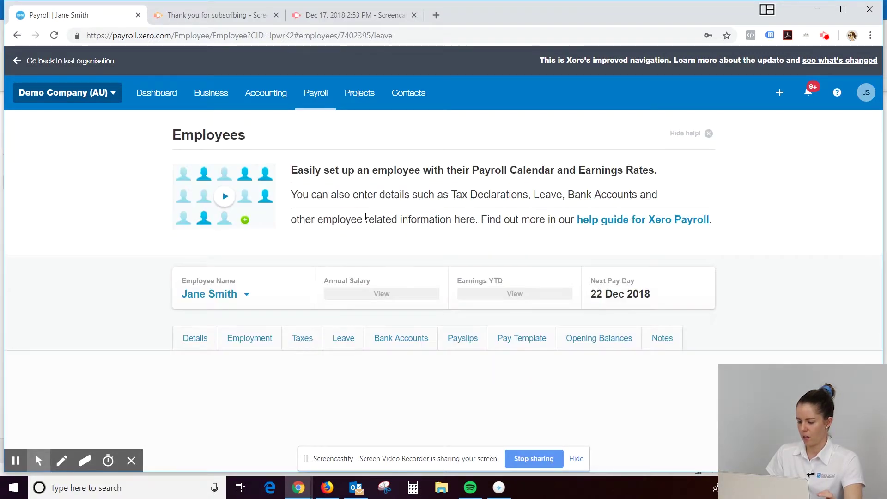
scroll(379, 223, down, 1)
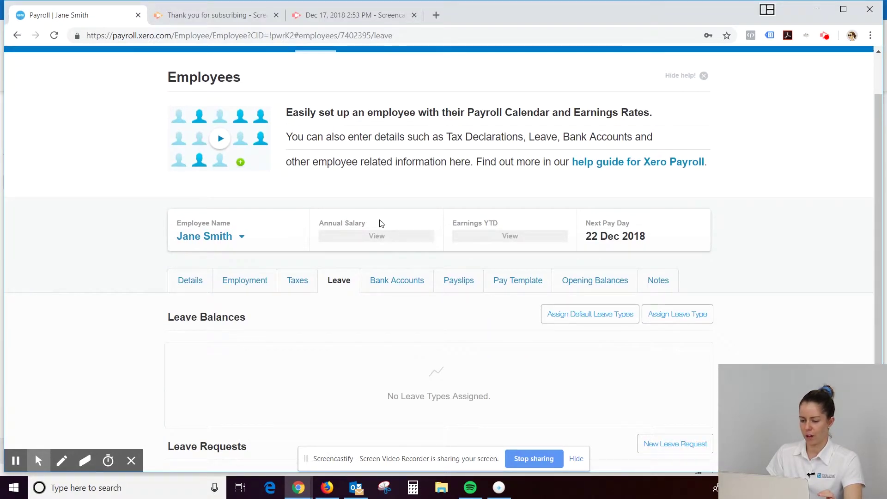
scroll(380, 224, down, 1)
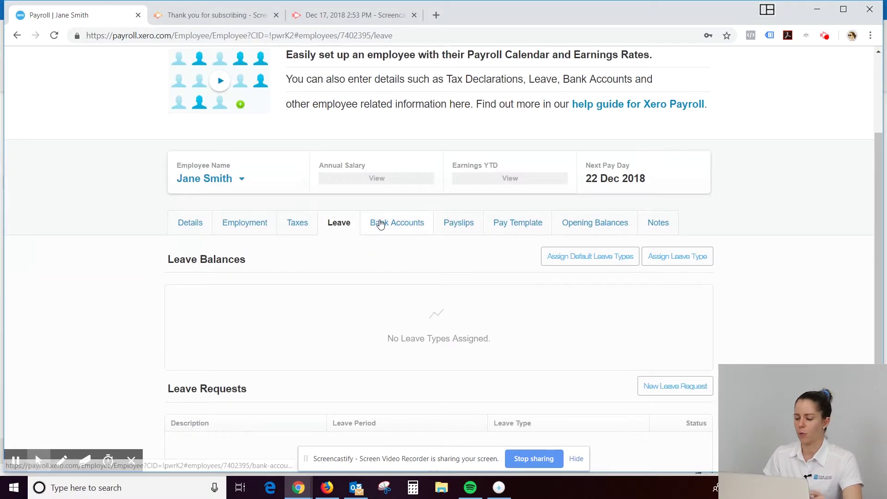
scroll(380, 223, down, 1)
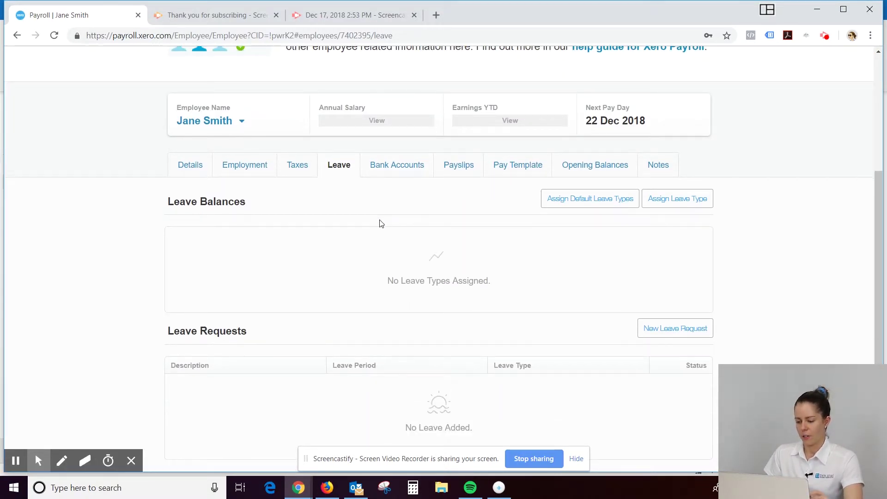
scroll(508, 220, down, 1)
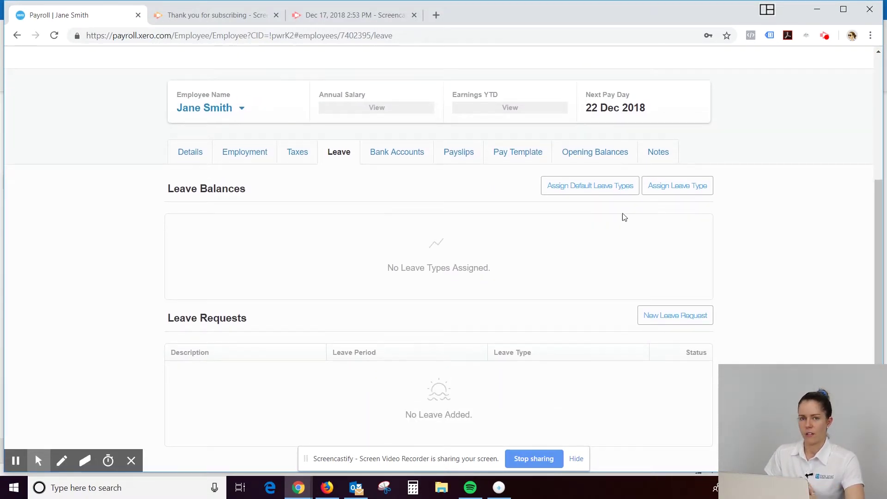
click(684, 193)
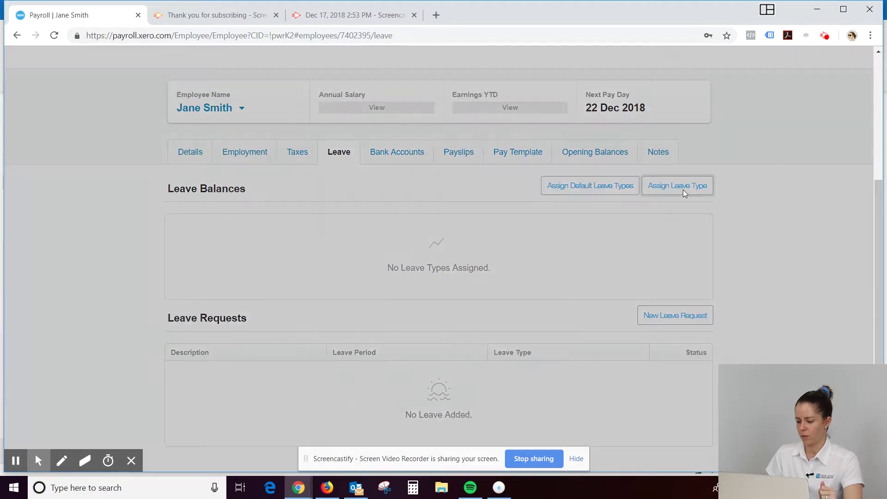
click(492, 169)
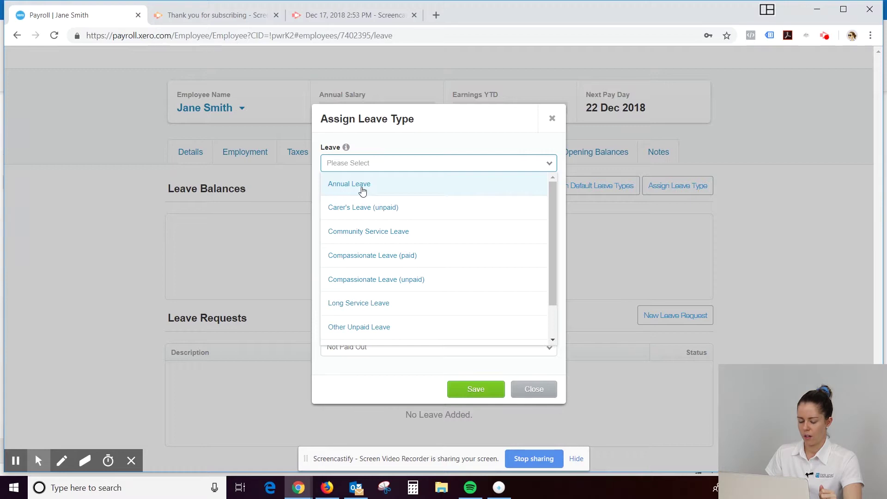
scroll(372, 337, down, 1)
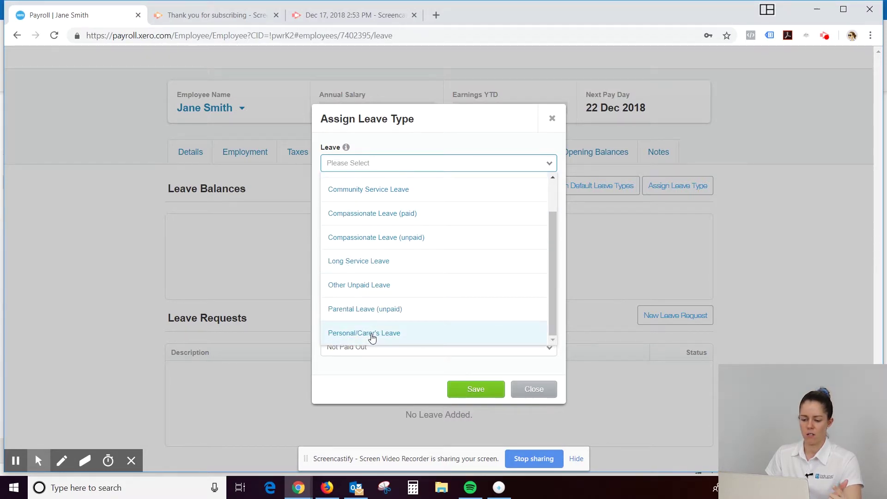
scroll(396, 328, up, 2)
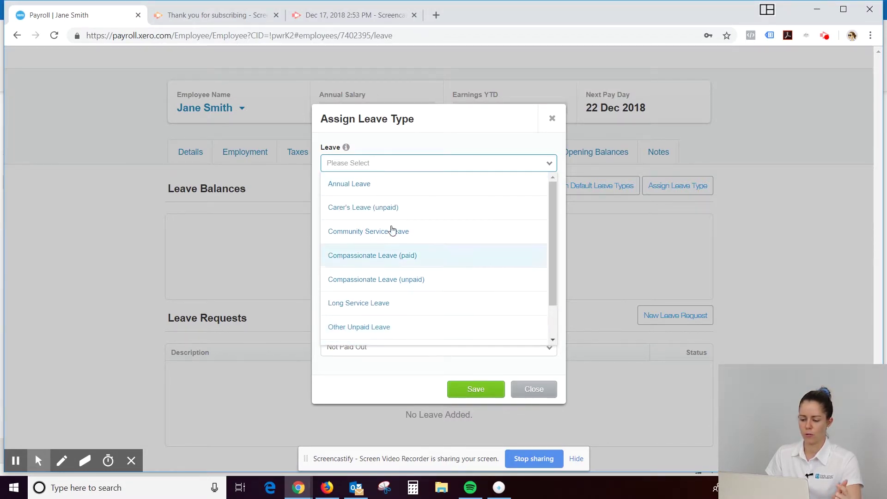
click(384, 185)
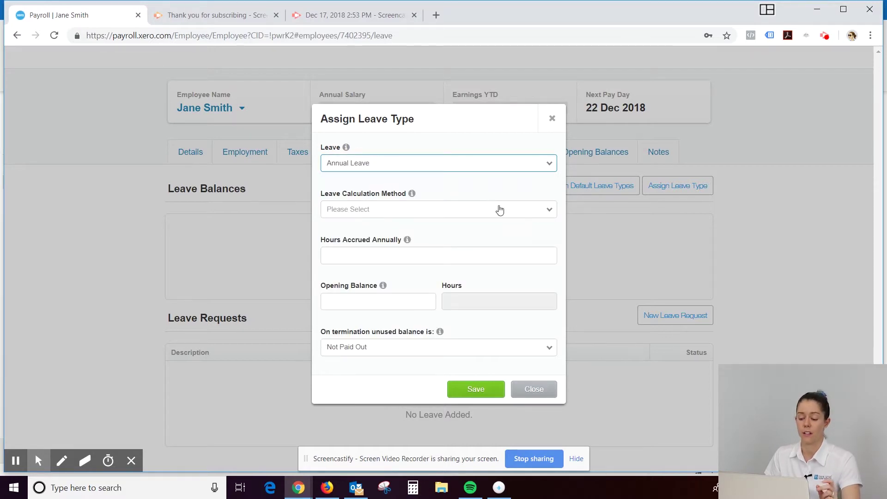
Set Annual Leave to Fixed Amount Each Period, 152 hours annually, paid out on termination, and save.
click(545, 212)
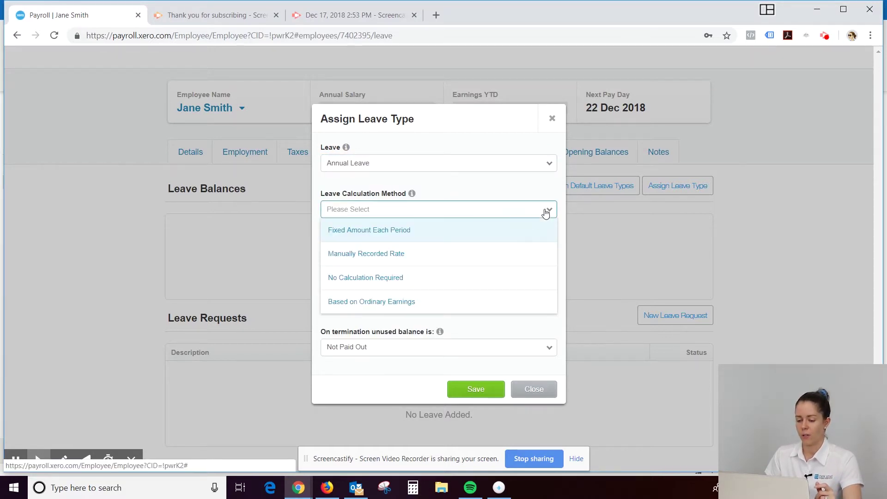
click(481, 198)
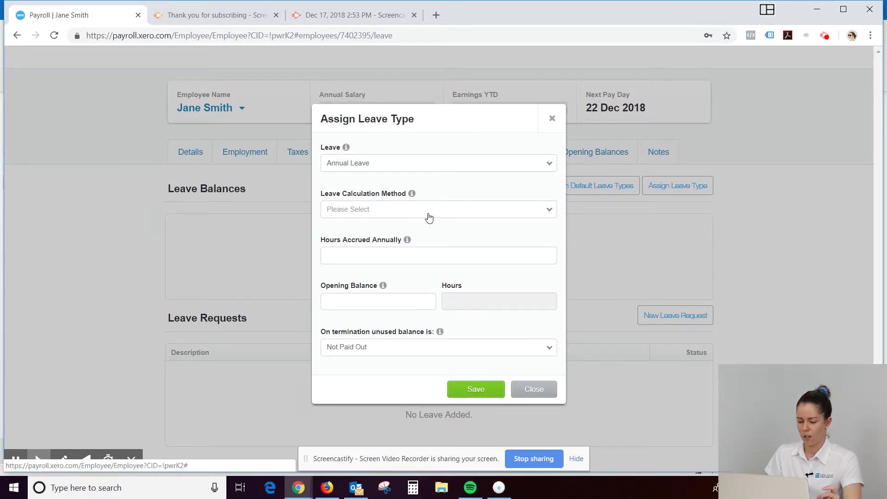
click(428, 213)
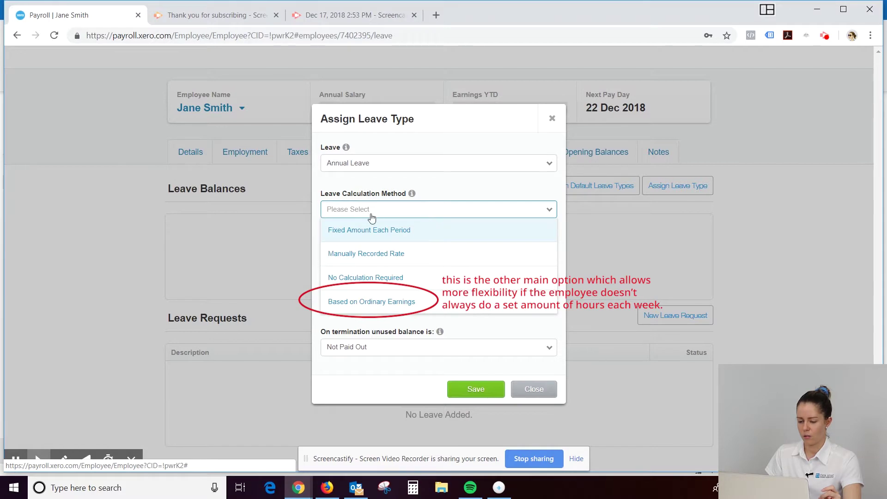
click(358, 236)
click(351, 257)
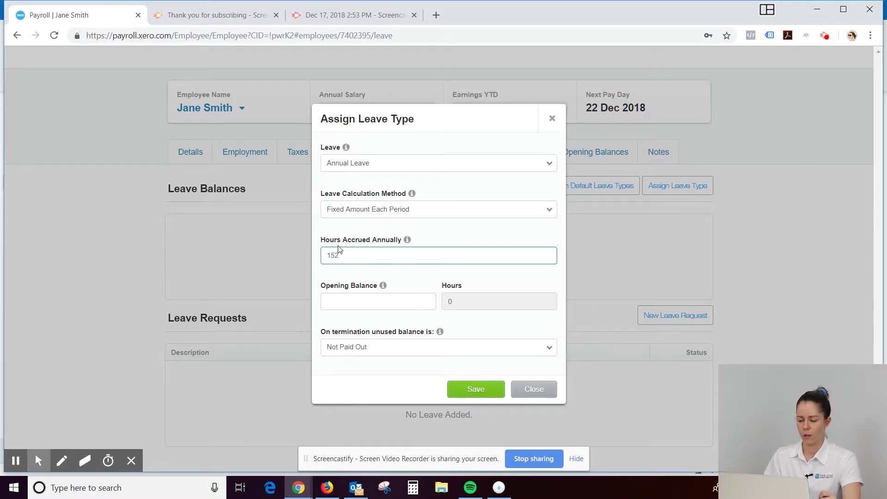
click(426, 277)
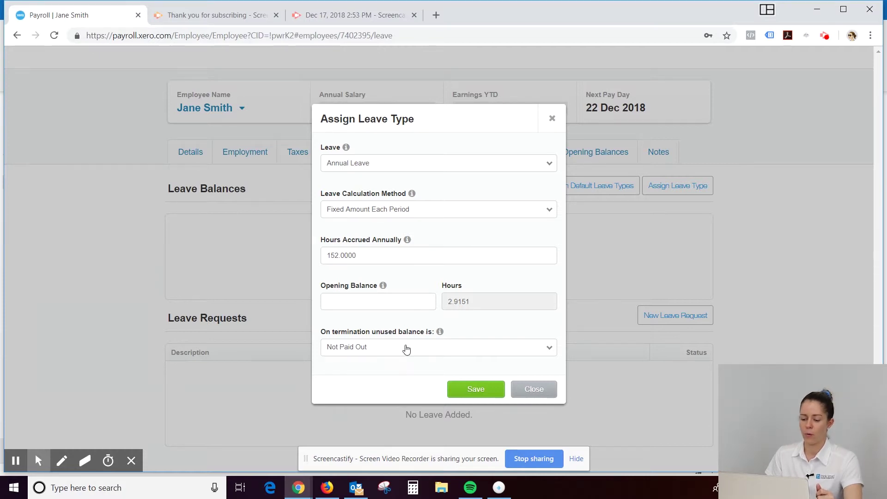
click(464, 347)
click(399, 390)
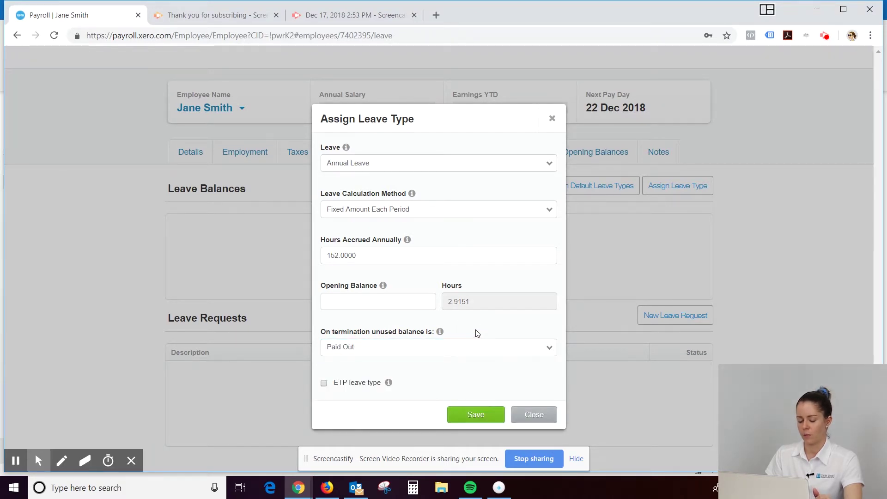
click(475, 415)
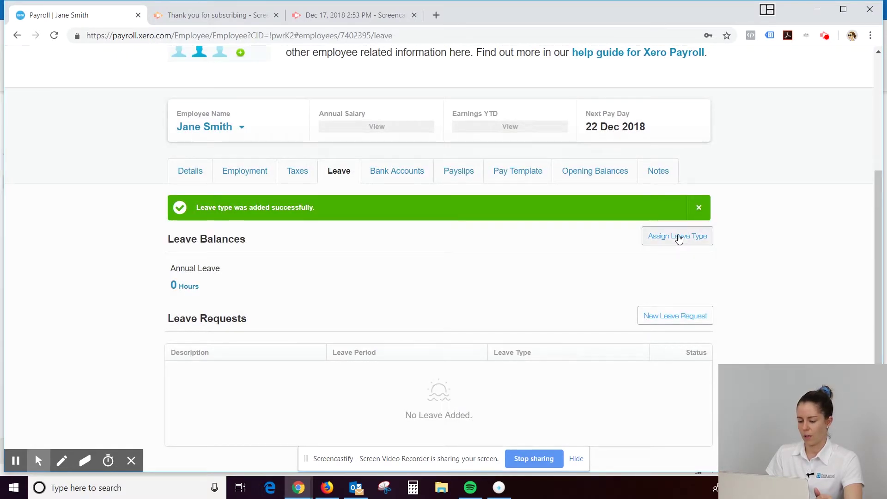
Assign Personal/Carer's Leave accruing a fixed 76 hours annually, then go to Bank Accounts.
click(679, 237)
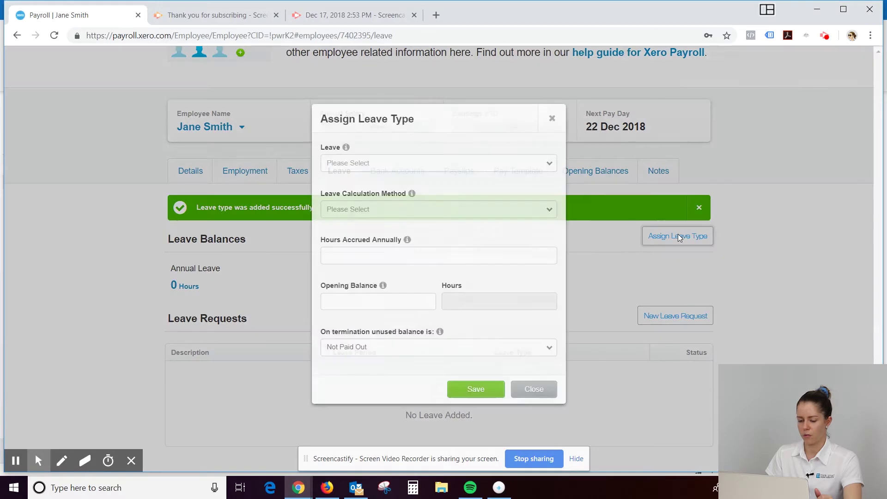
click(449, 168)
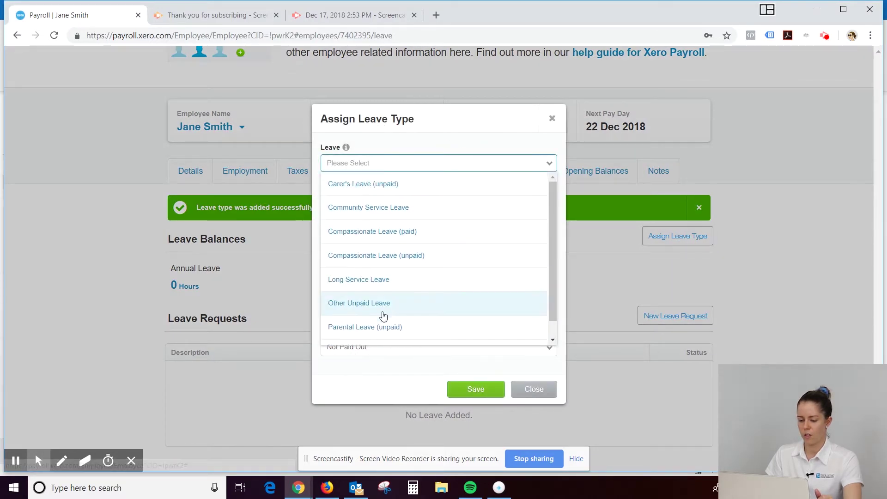
scroll(383, 318, down, 2)
click(386, 332)
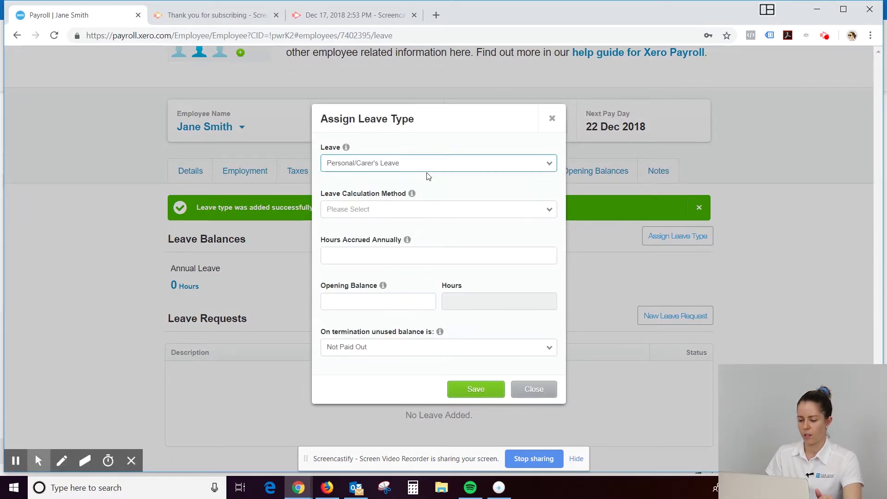
click(428, 209)
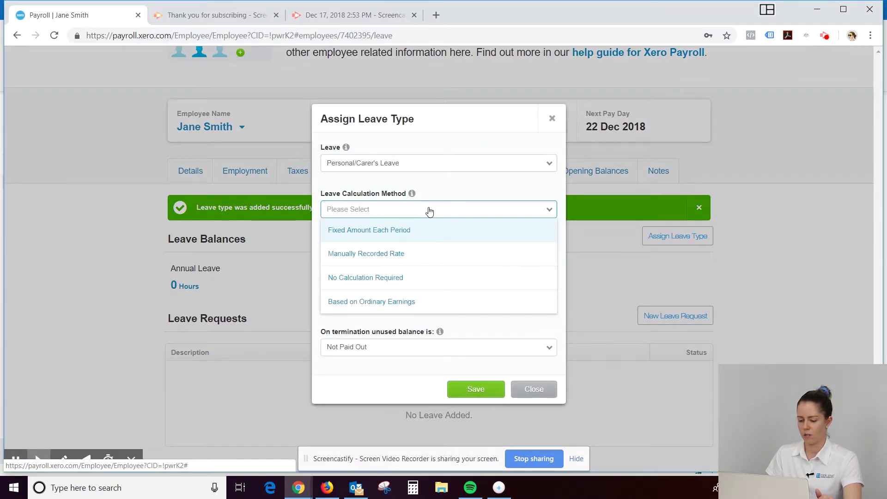
click(416, 231)
click(414, 254)
text(76)
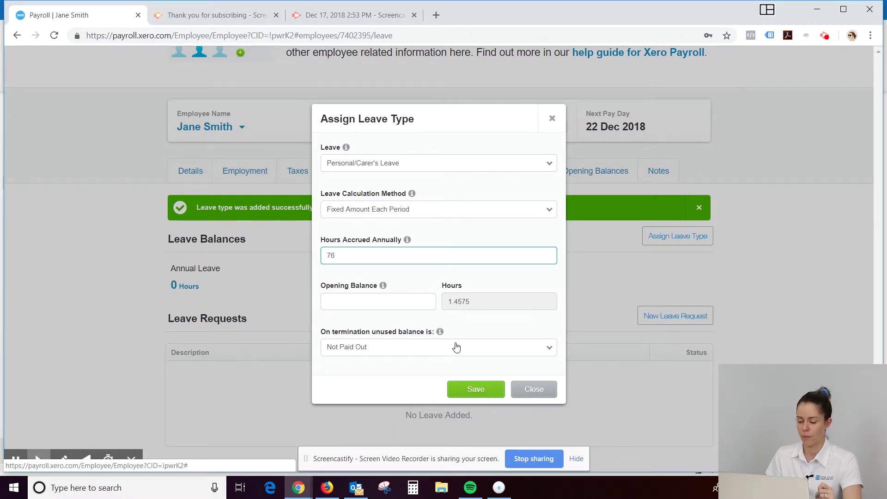
click(462, 396)
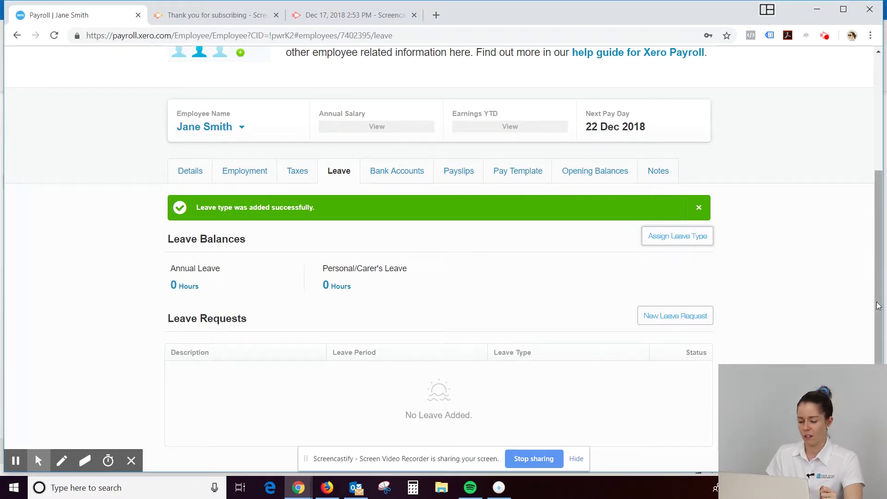
drag(878, 306, 748, 305)
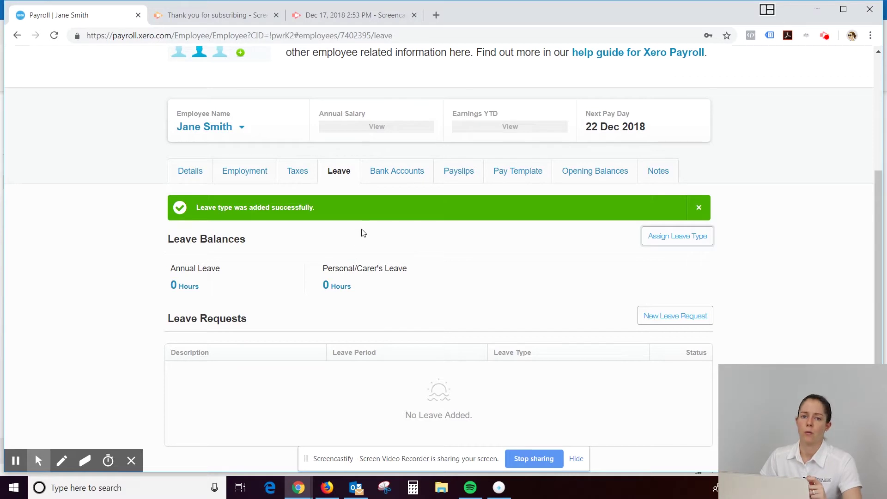
click(391, 178)
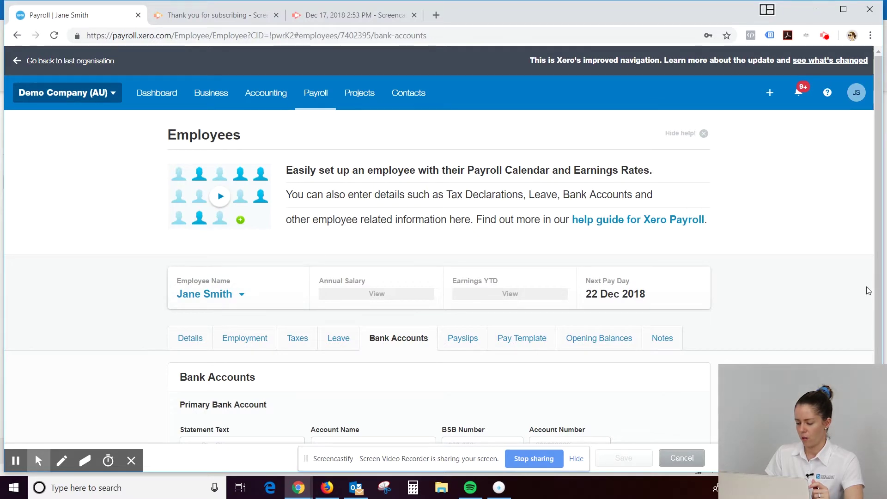
Leave the employee's bank account details blank and go to the Payslips tab.
drag(874, 287, 861, 347)
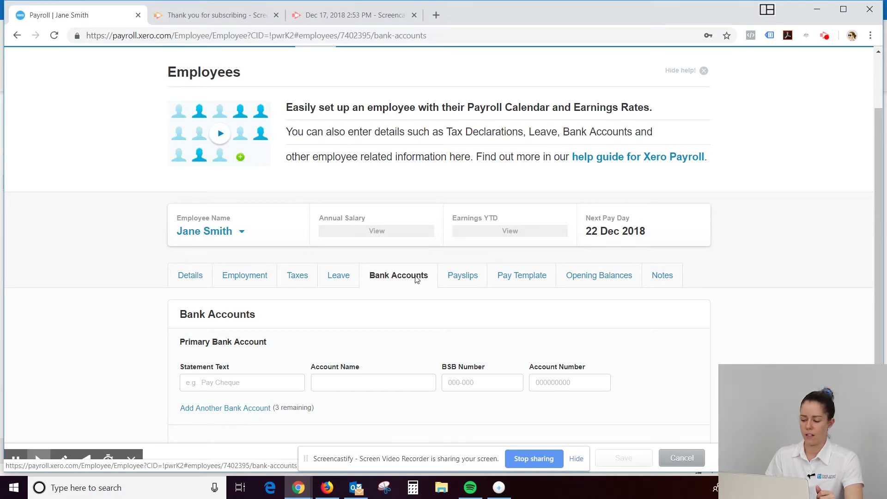
click(454, 284)
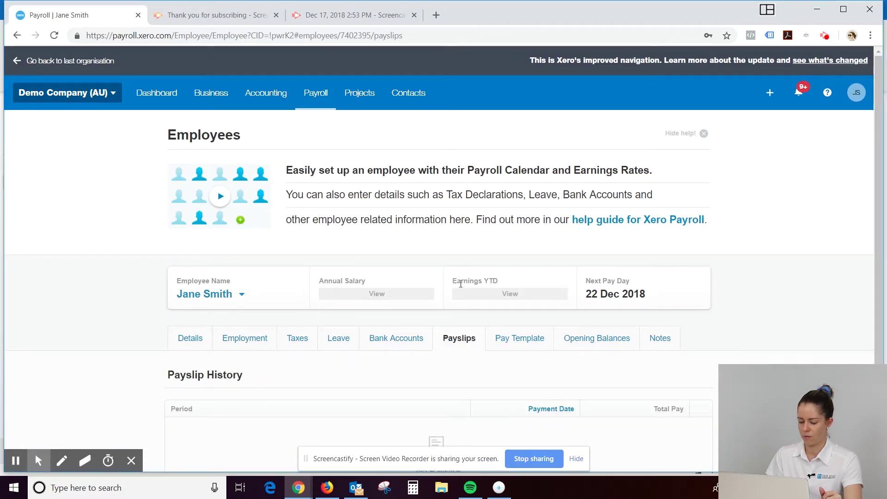
Check the empty payslip history, then go to the employee's Pay Template tab.
scroll(764, 340, down, 1)
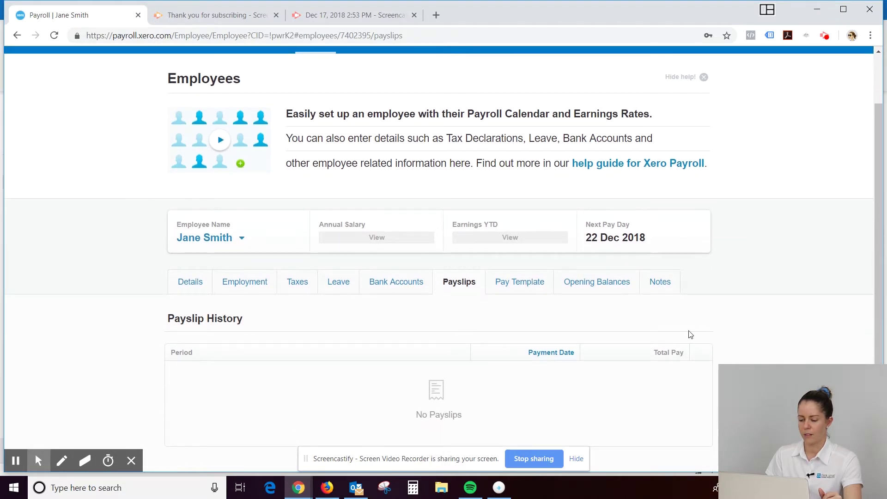
click(521, 287)
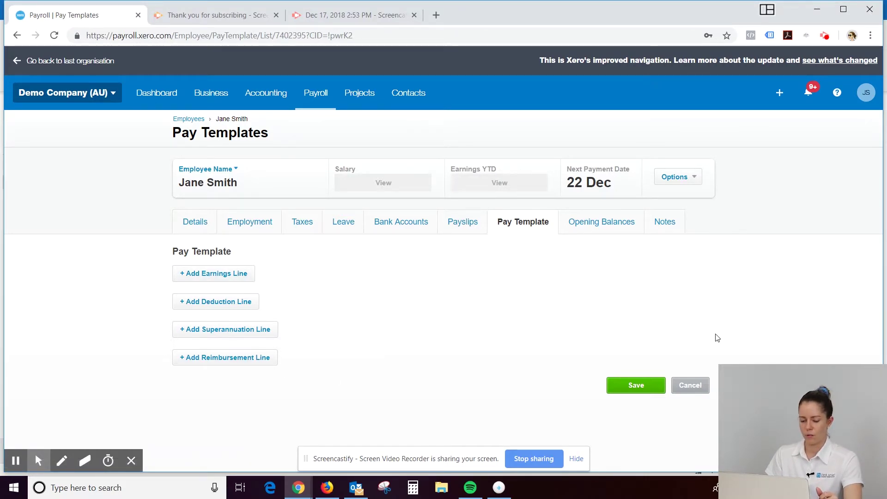
Add an Ordinary Hours earnings line using Enter Rate to the pay template.
click(204, 276)
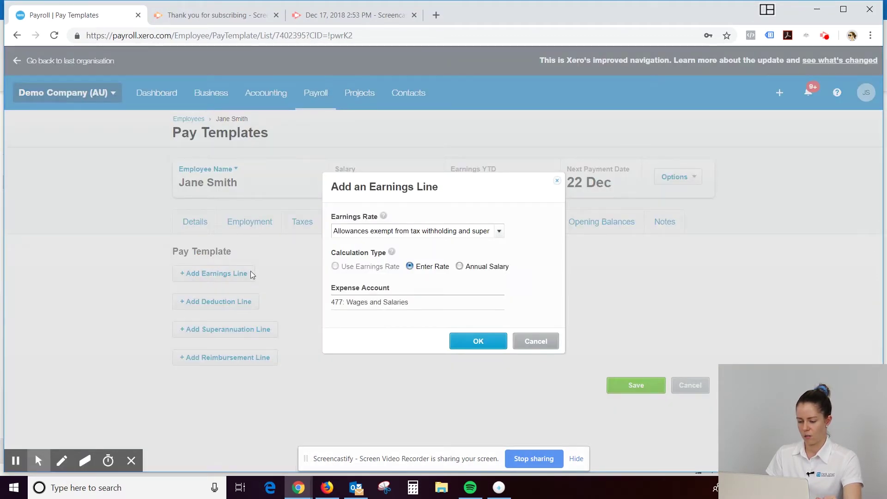
click(494, 231)
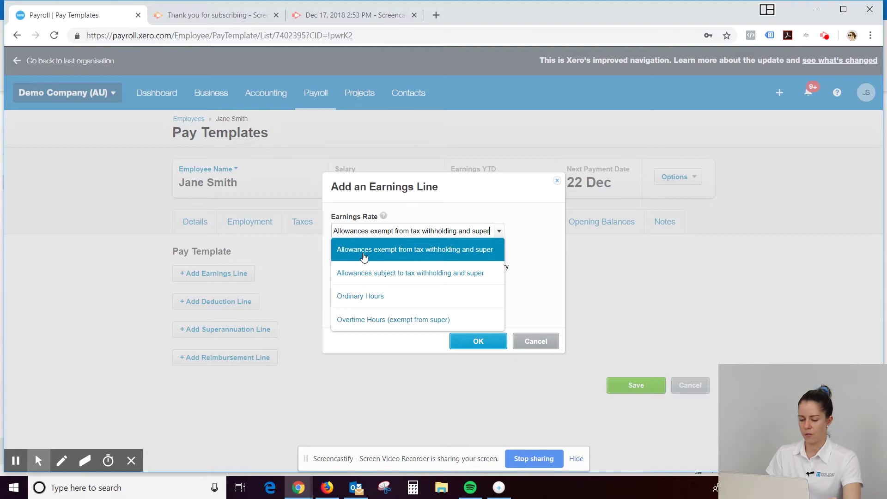
click(350, 297)
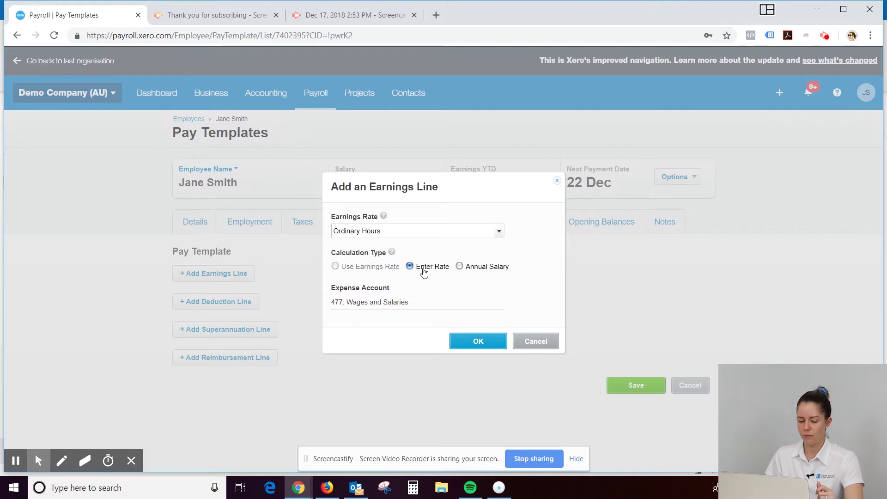
click(476, 341)
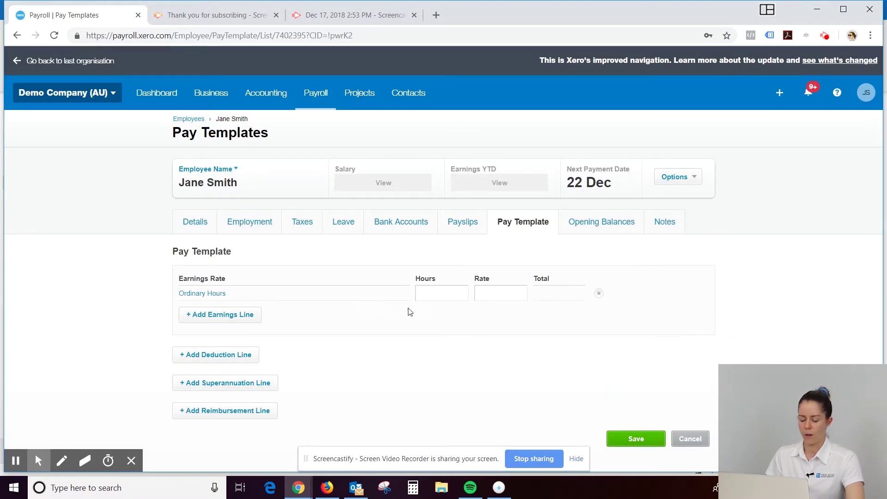
click(442, 294)
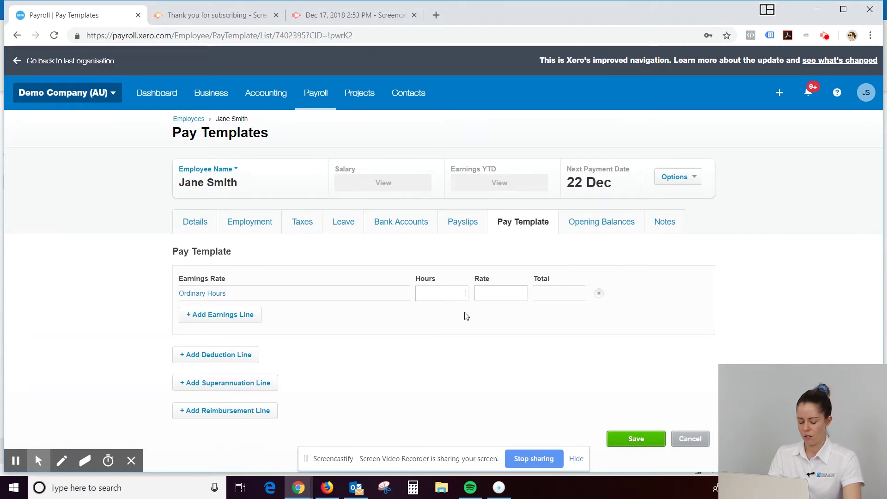
Set Ordinary Hours to 38 at a rate of 25, totalling 950.00.
text(8)
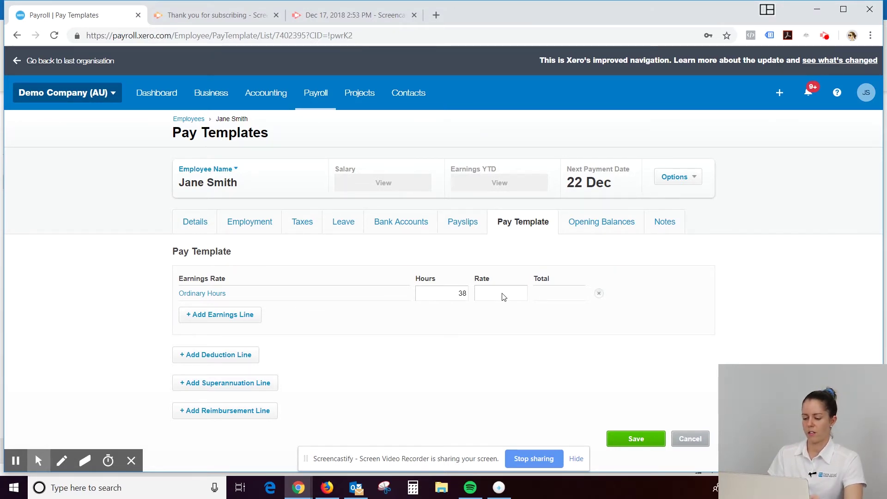
click(503, 295)
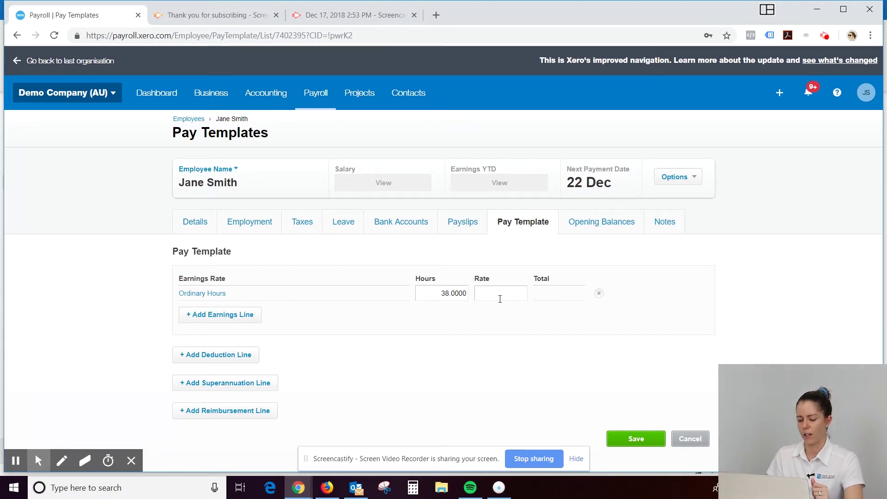
text(25)
click(485, 320)
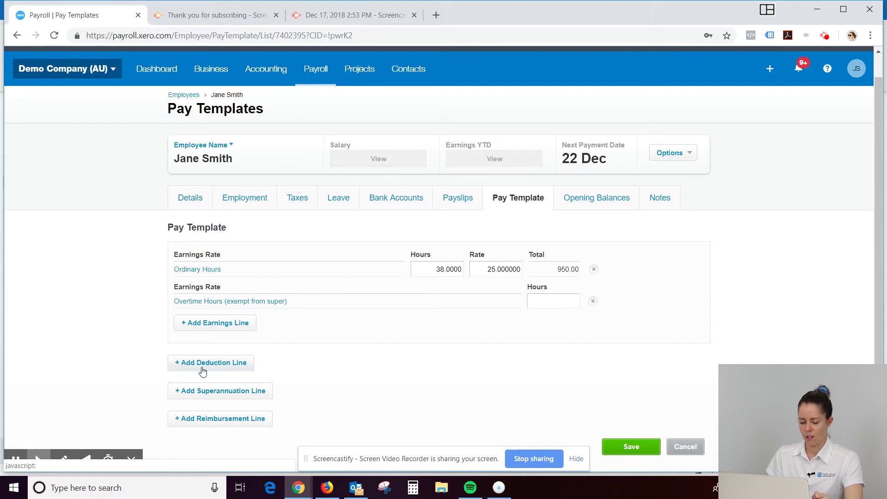
scroll(252, 379, down, 1)
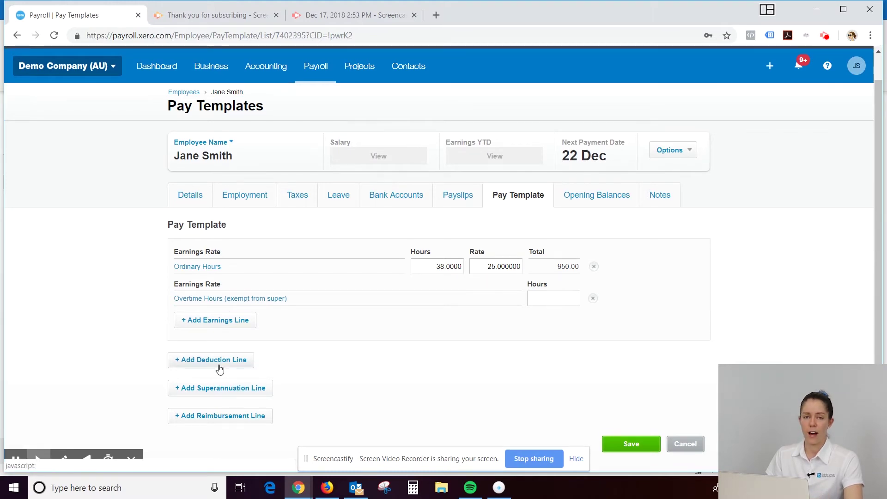
click(228, 392)
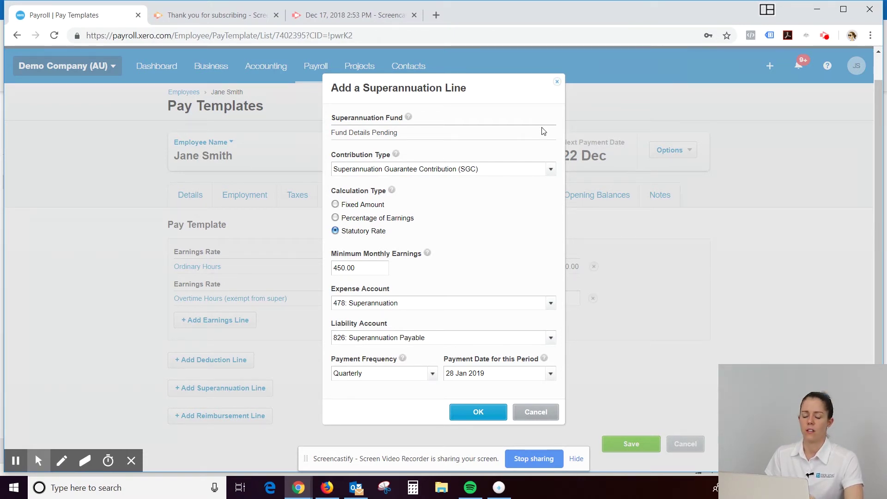
Add an SGC superannuation line at the Statutory Rate to the pay template.
click(548, 138)
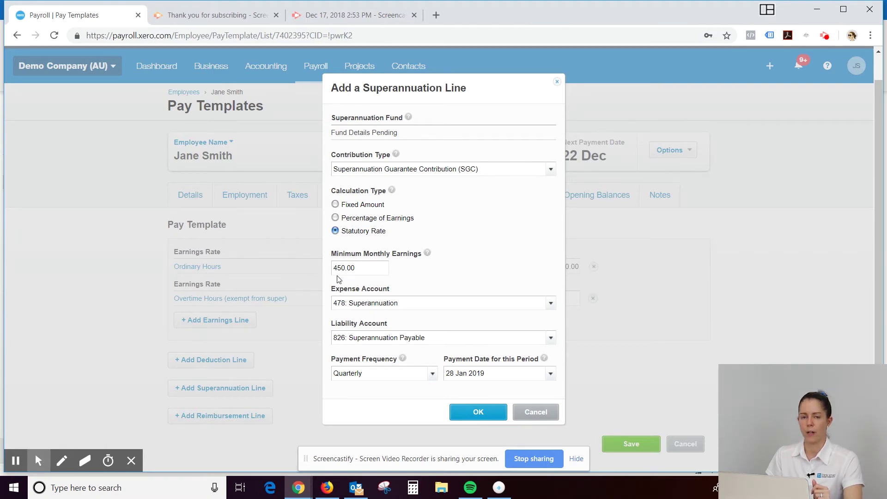
click(477, 412)
scroll(858, 321, down, 1)
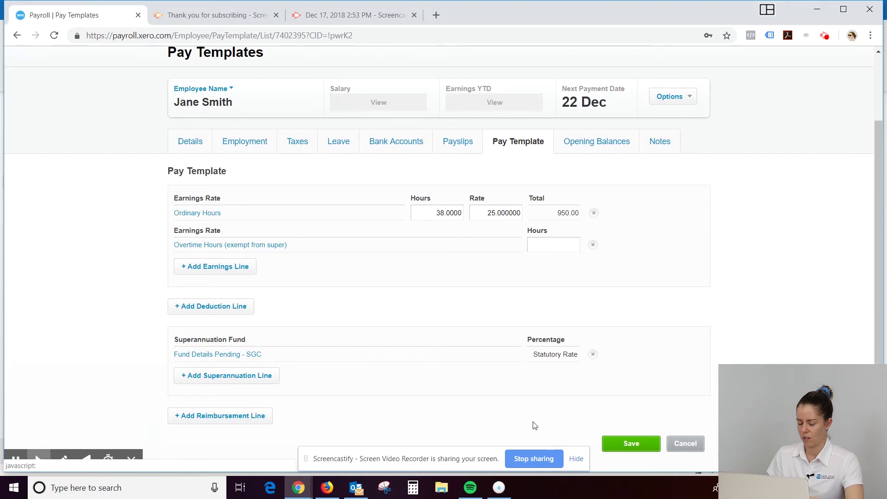
Save the pay template, then review the Opening Balances, Notes and Details tabs.
click(621, 449)
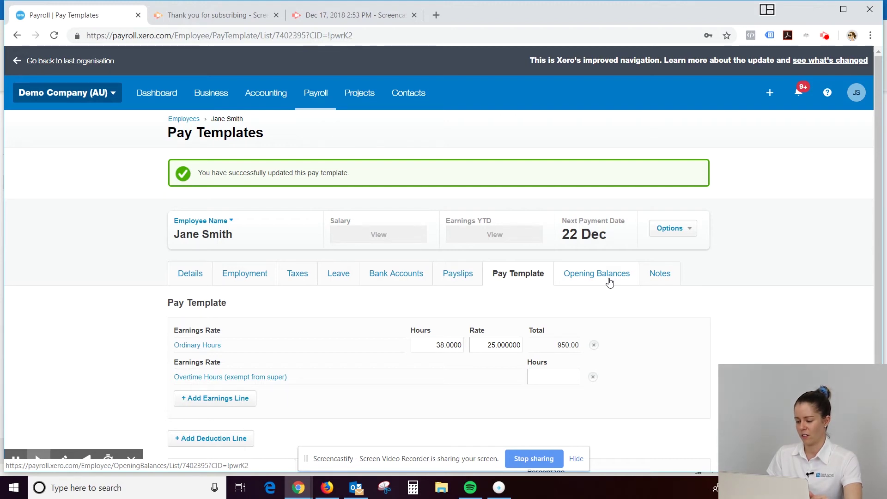
click(609, 283)
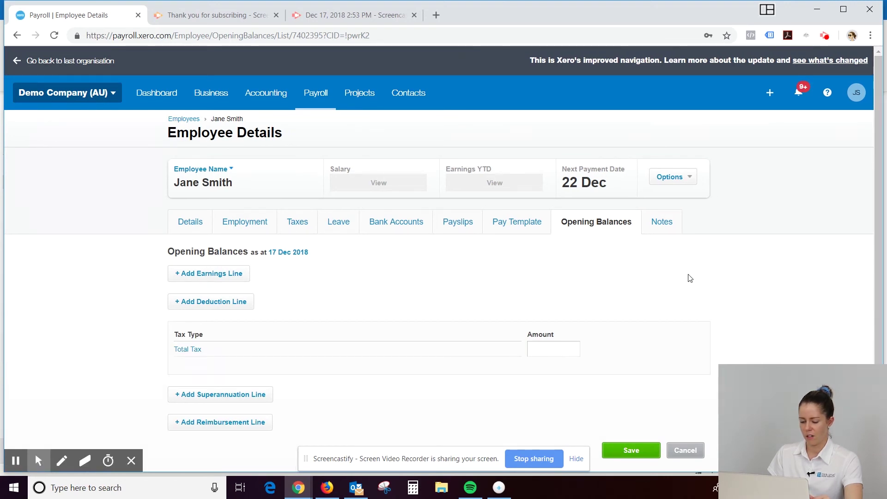
click(665, 228)
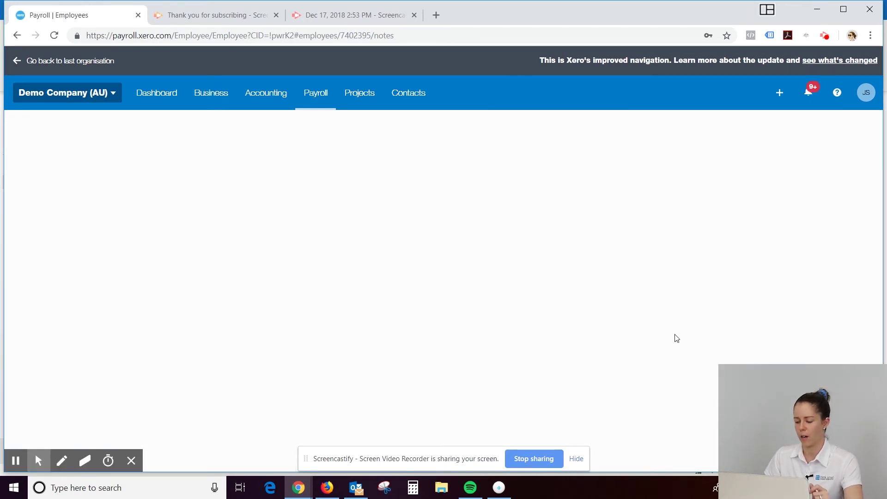
scroll(667, 330, down, 3)
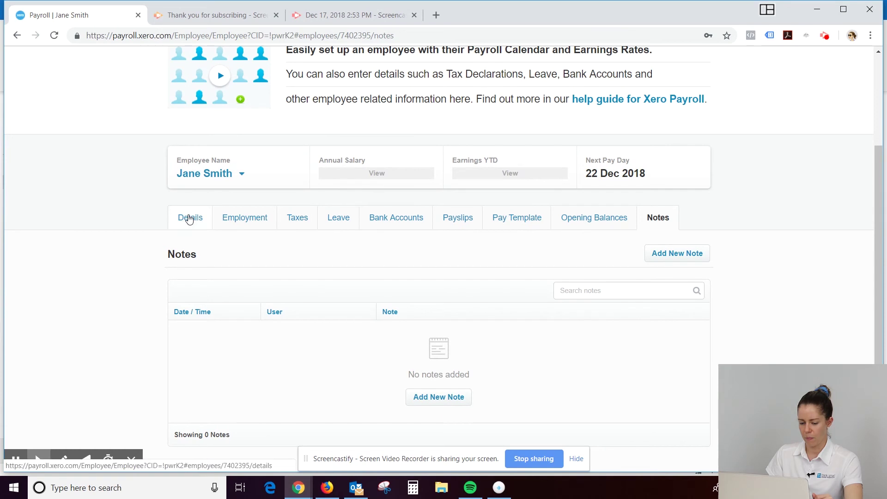
click(188, 220)
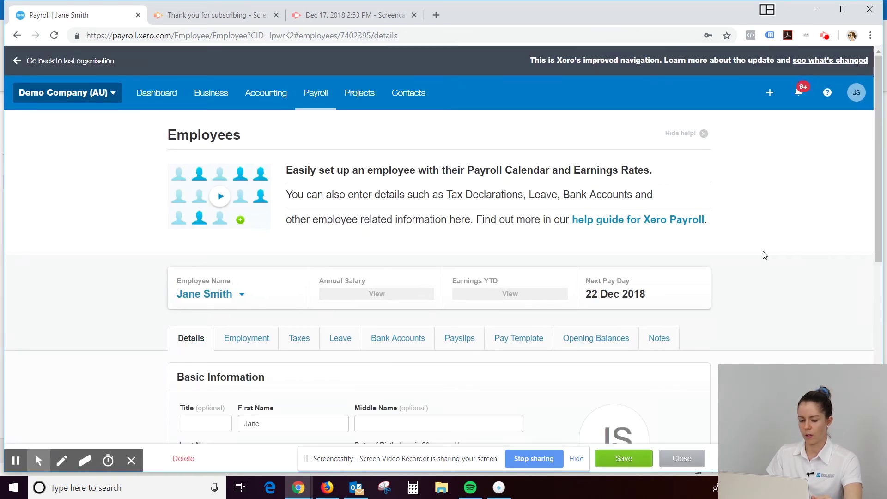
click(310, 97)
Go to Payroll > Employees and find the new employee under Current Employees.
click(334, 152)
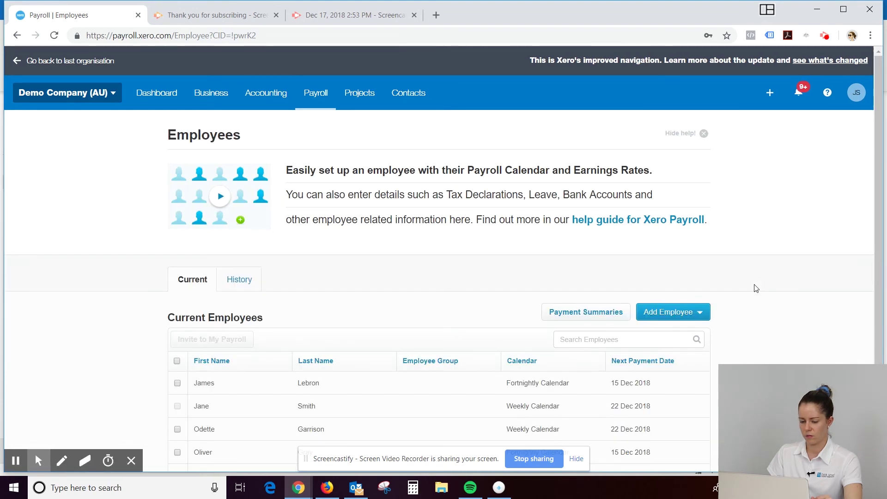
scroll(755, 288, down, 3)
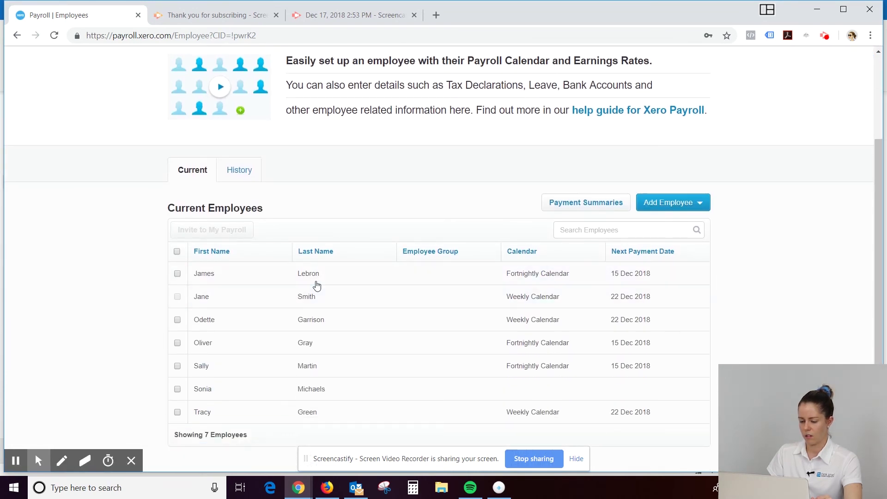